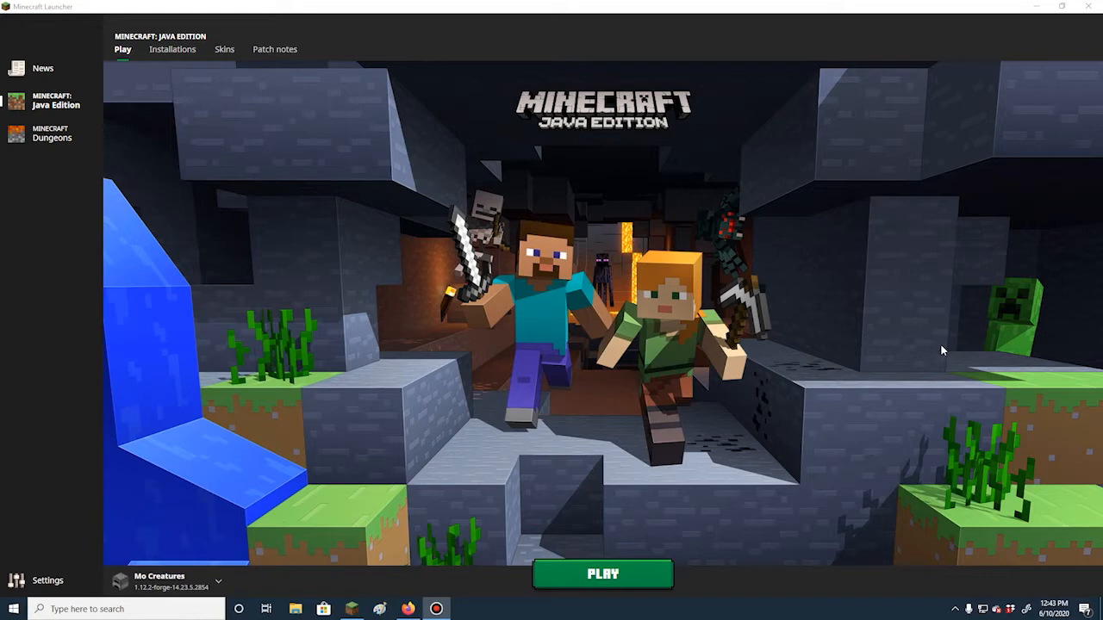
Step: Select the Latest release 1.15.2 installation, launch the game and open its singleplayer worlds
click(182, 586)
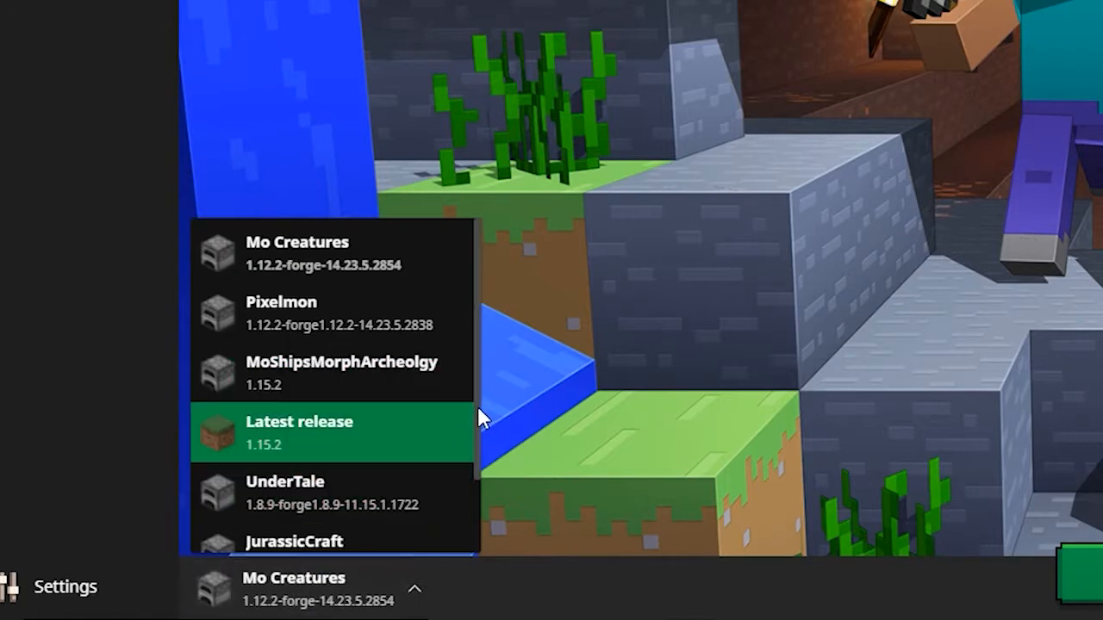
drag(478, 406, 484, 373)
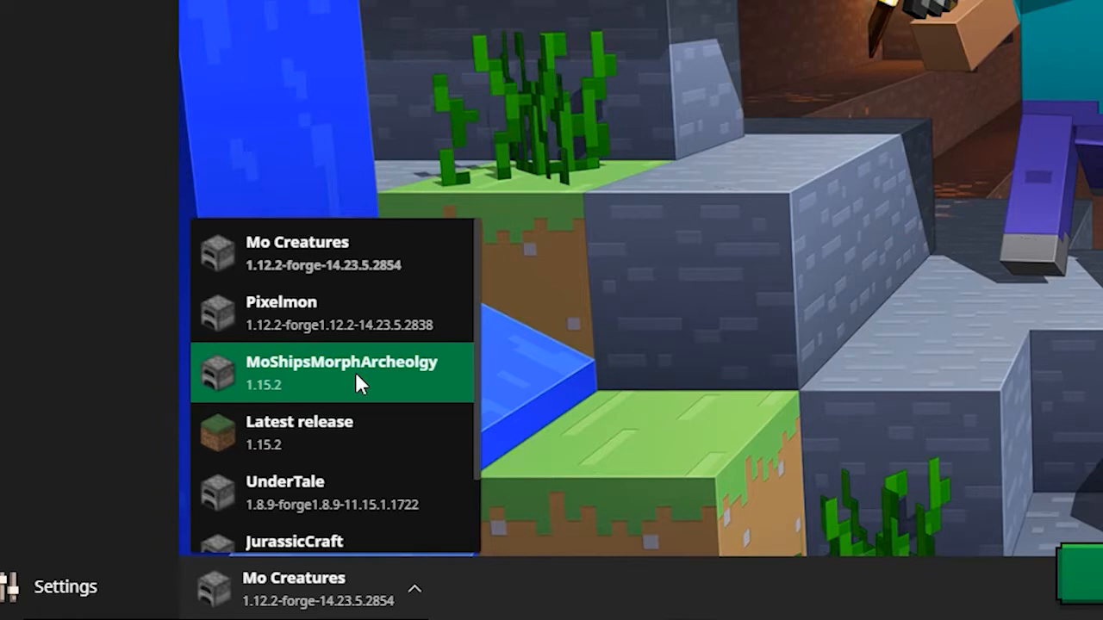
click(320, 431)
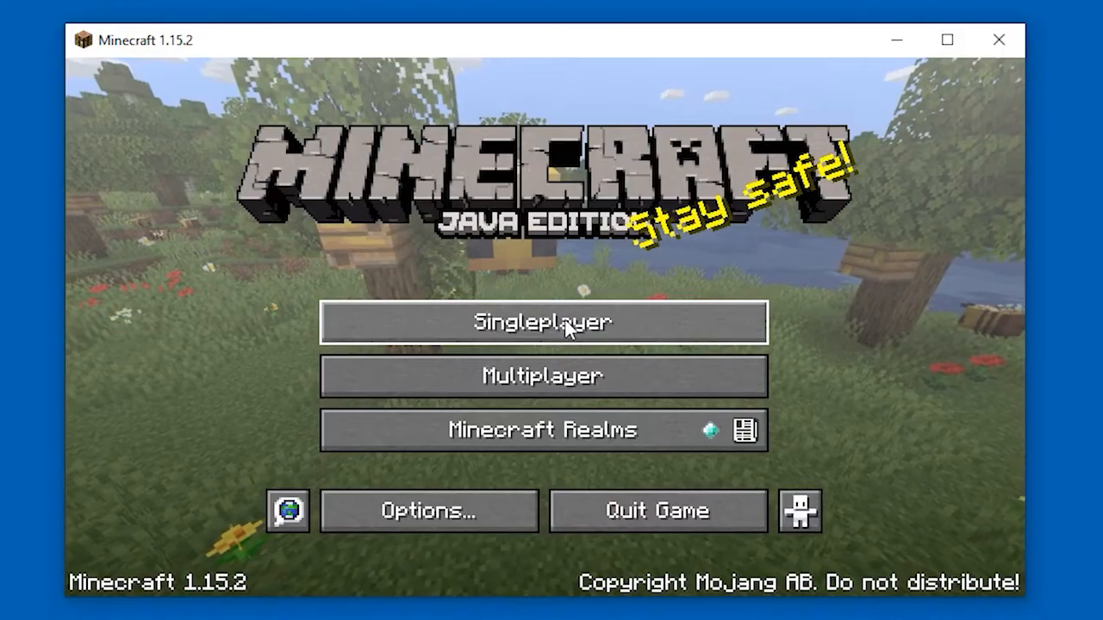
click(564, 321)
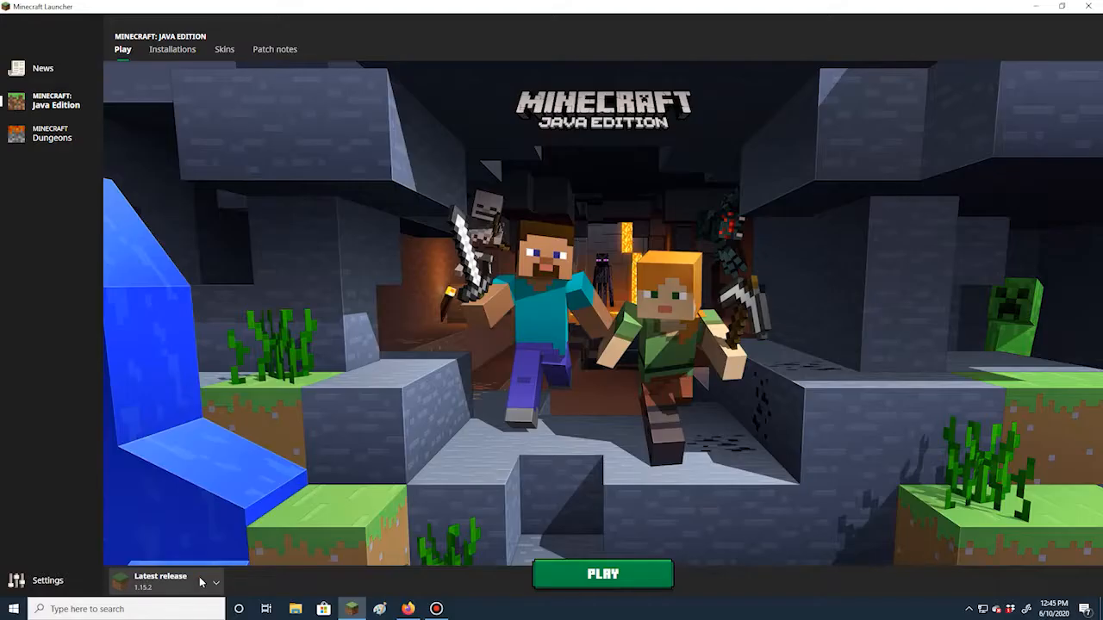
Step: Launch the Mo Creatures 1.12.2-forge-14.23.5.2854 installation, view its singleplayer world list and leave the list again
click(203, 583)
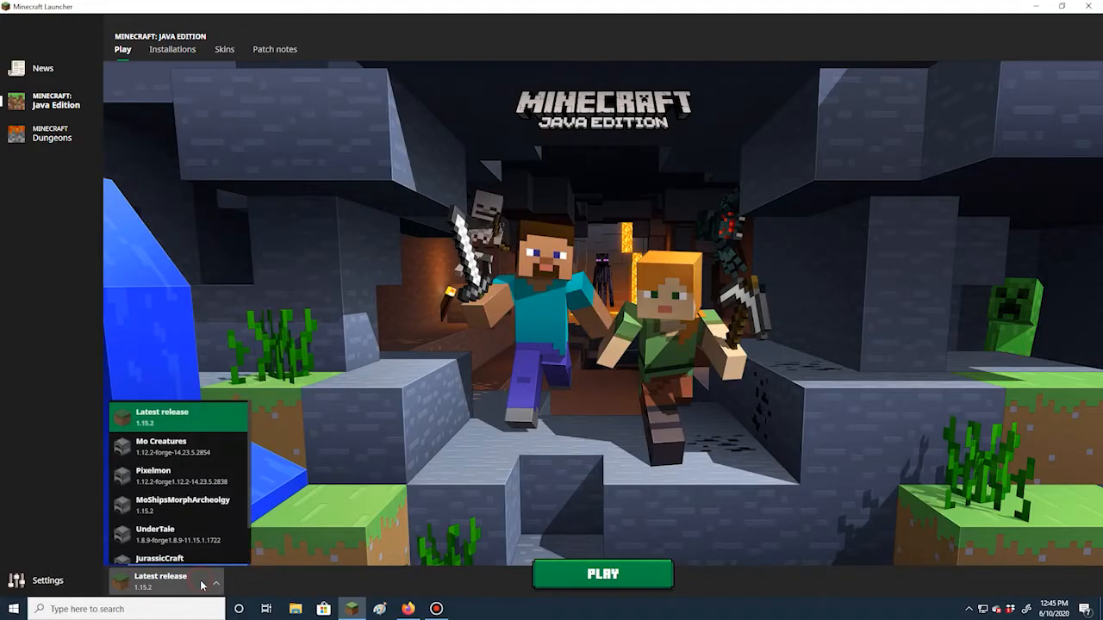
click(195, 450)
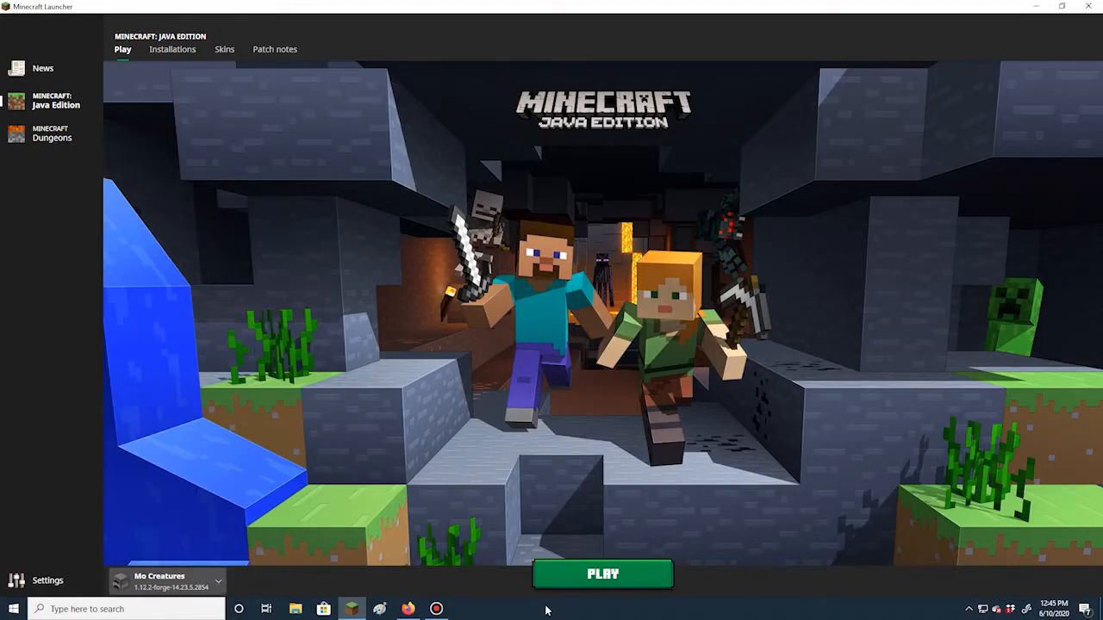
click(560, 577)
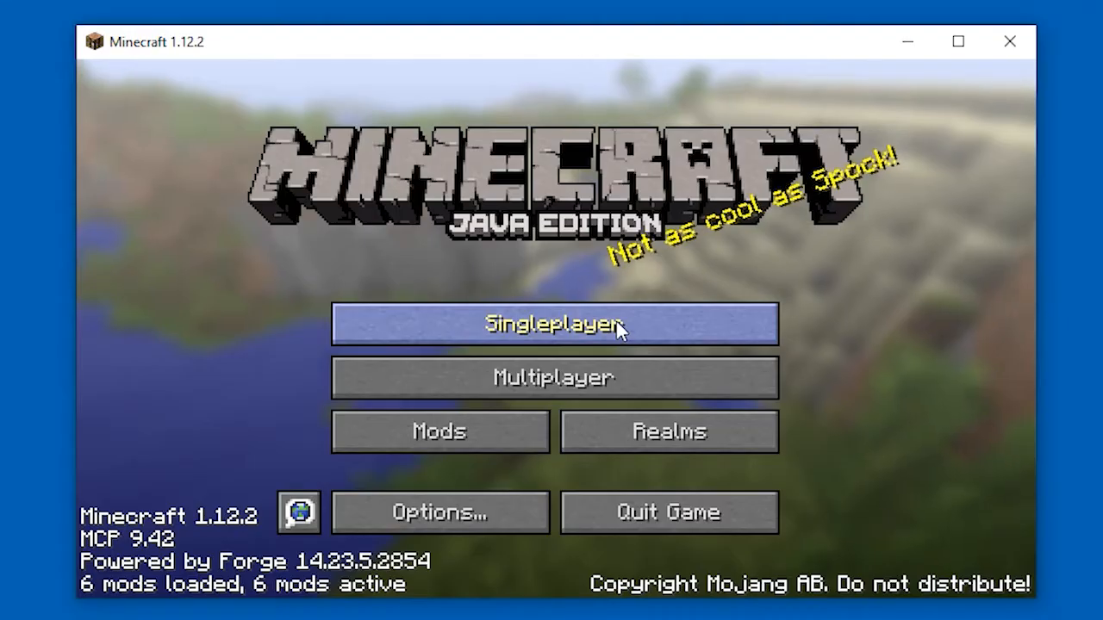
click(616, 324)
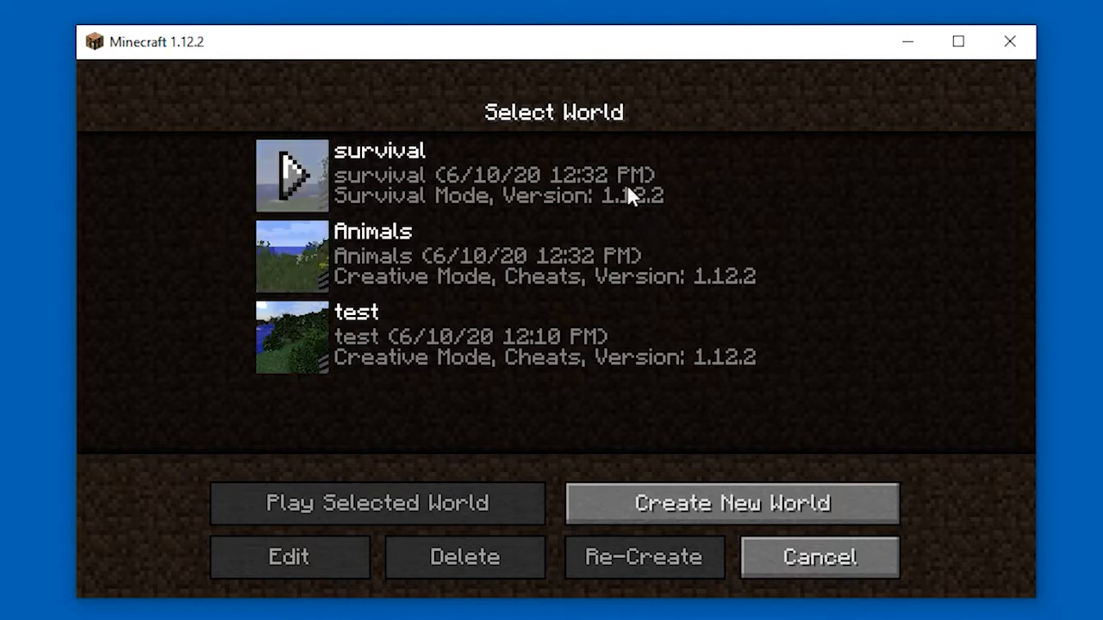
click(802, 561)
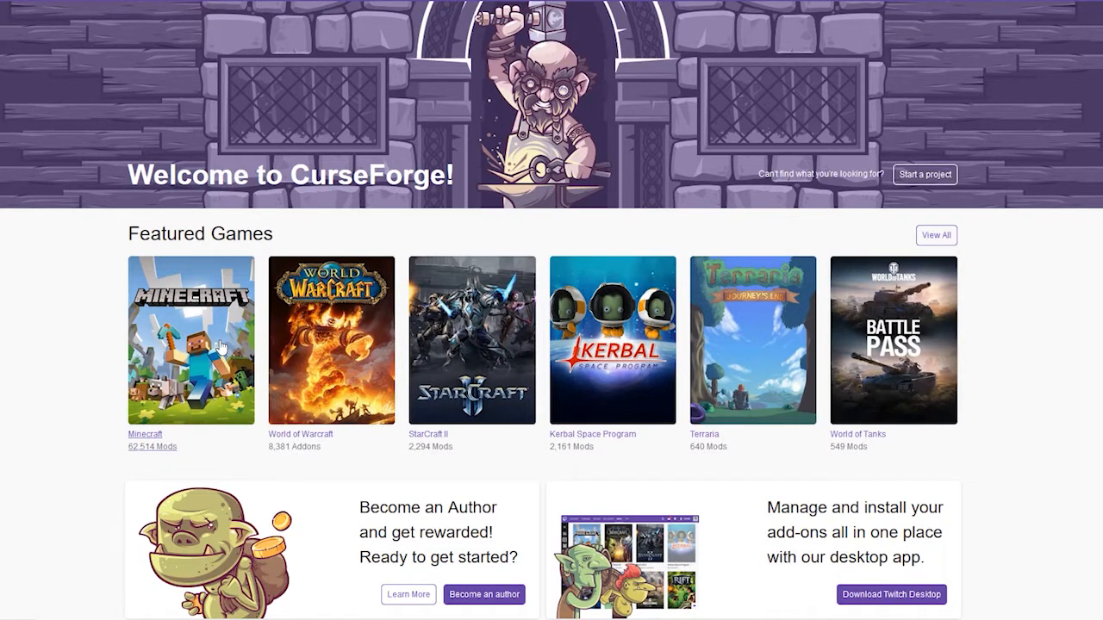
Step: Open the Minecraft mods section on CurseForge and search it for "mo creatures"
click(197, 339)
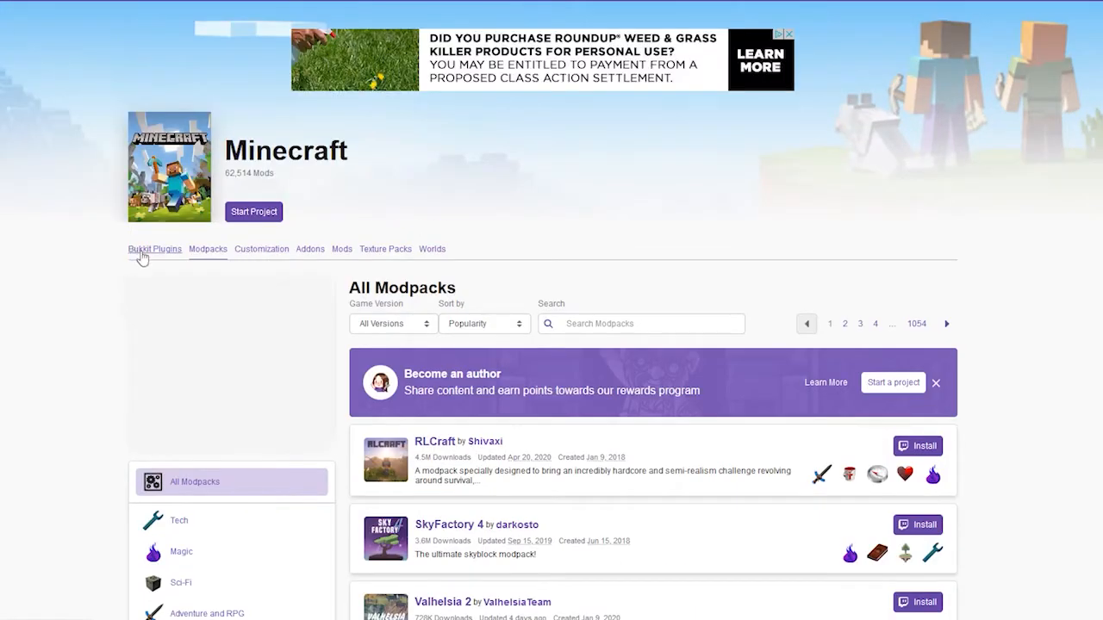
click(342, 251)
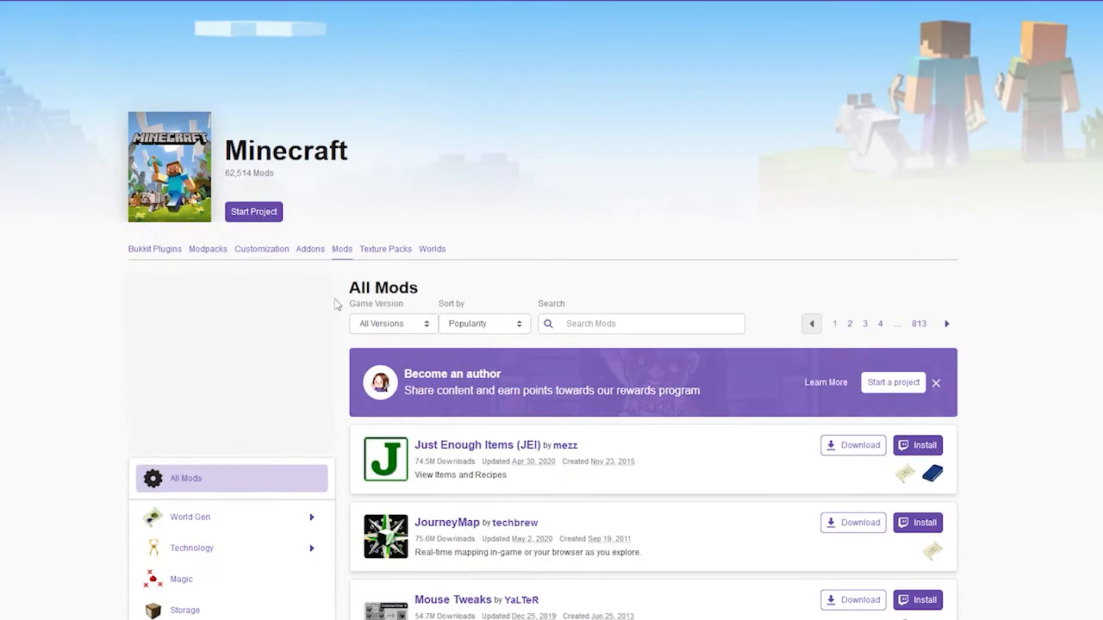
click(595, 325)
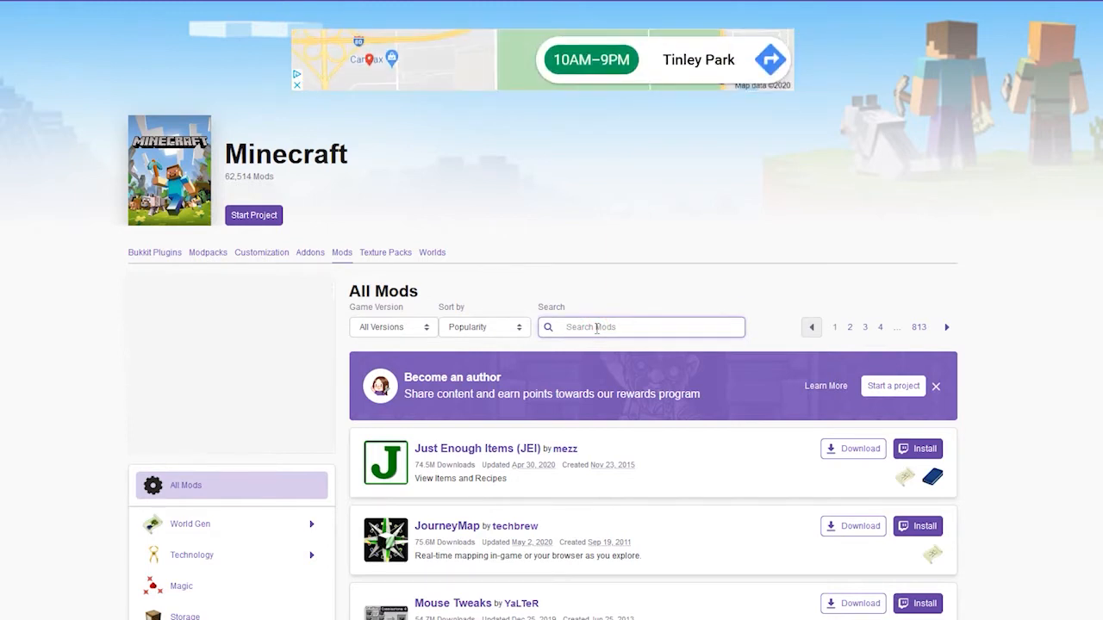
text(mo creatures)
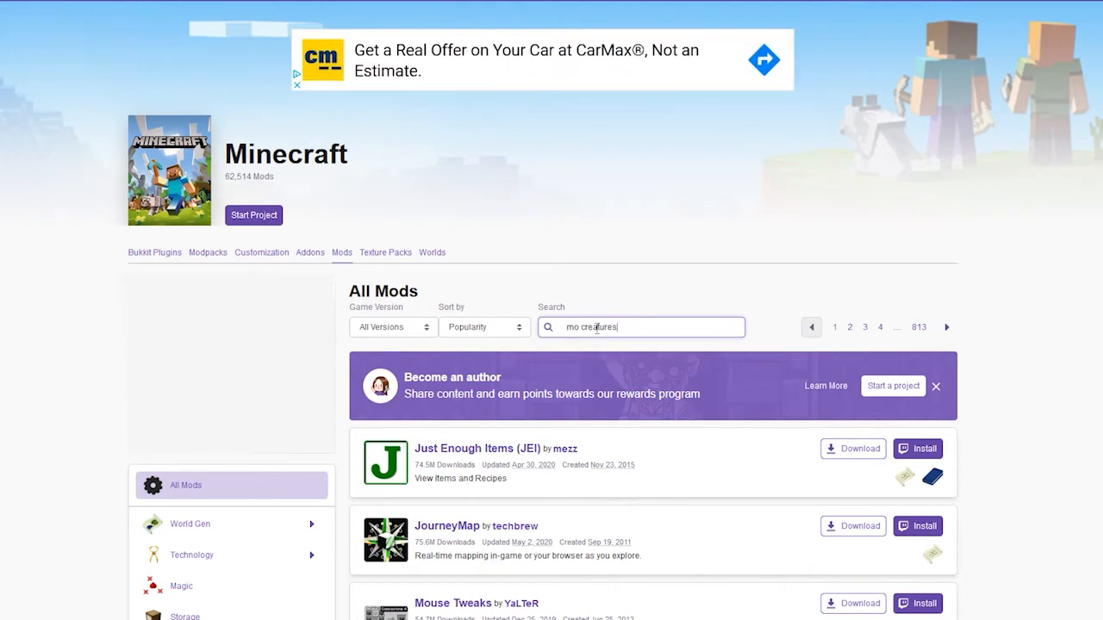
key(Return)
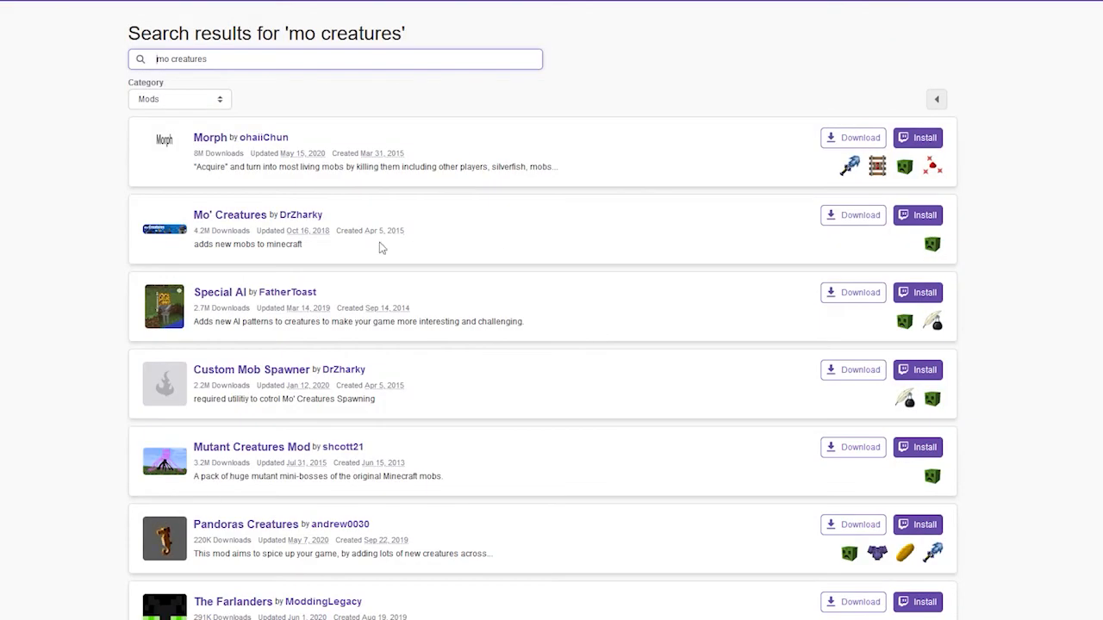
Step: Download the main file DrZhark's Mo'Creatures Mod 12.0.5 from the Mo' Creatures project and save the jar
click(231, 215)
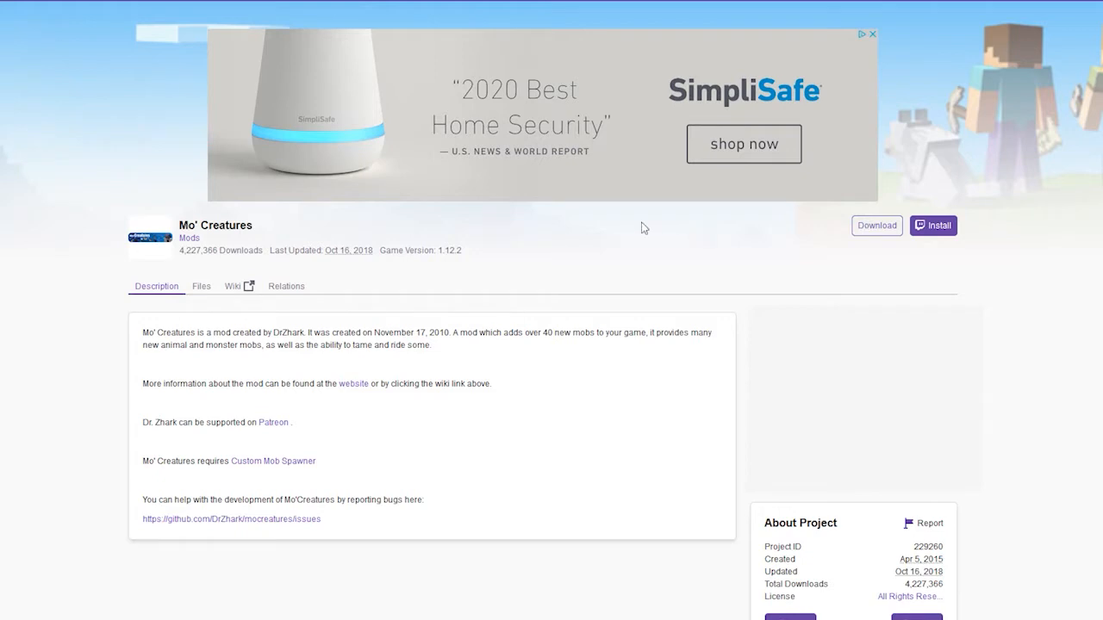
click(201, 289)
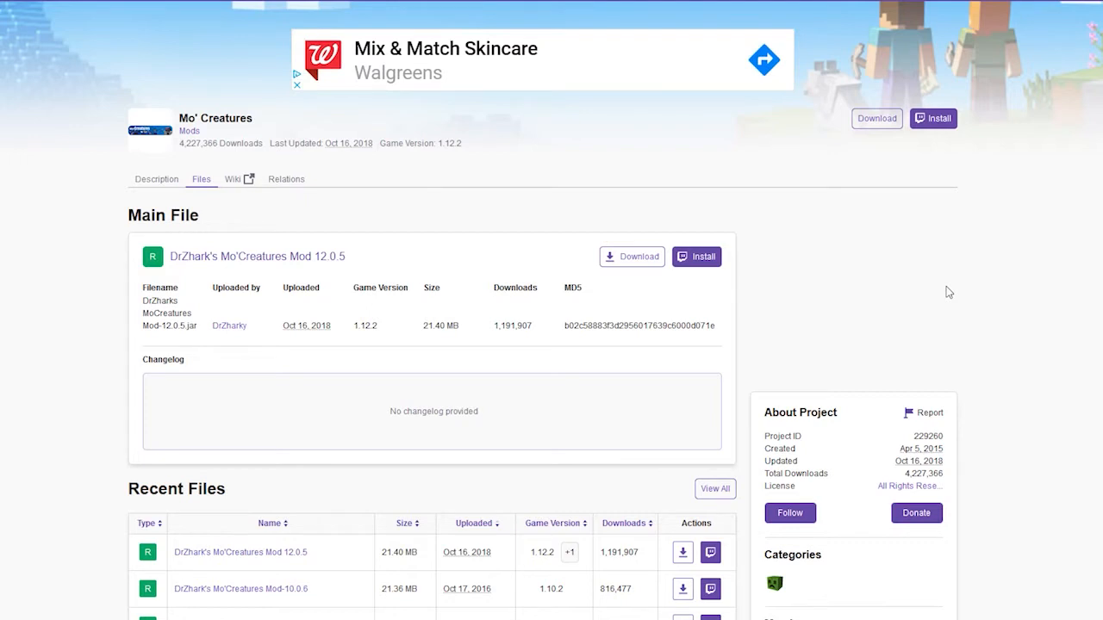
scroll(943, 362, down, 2)
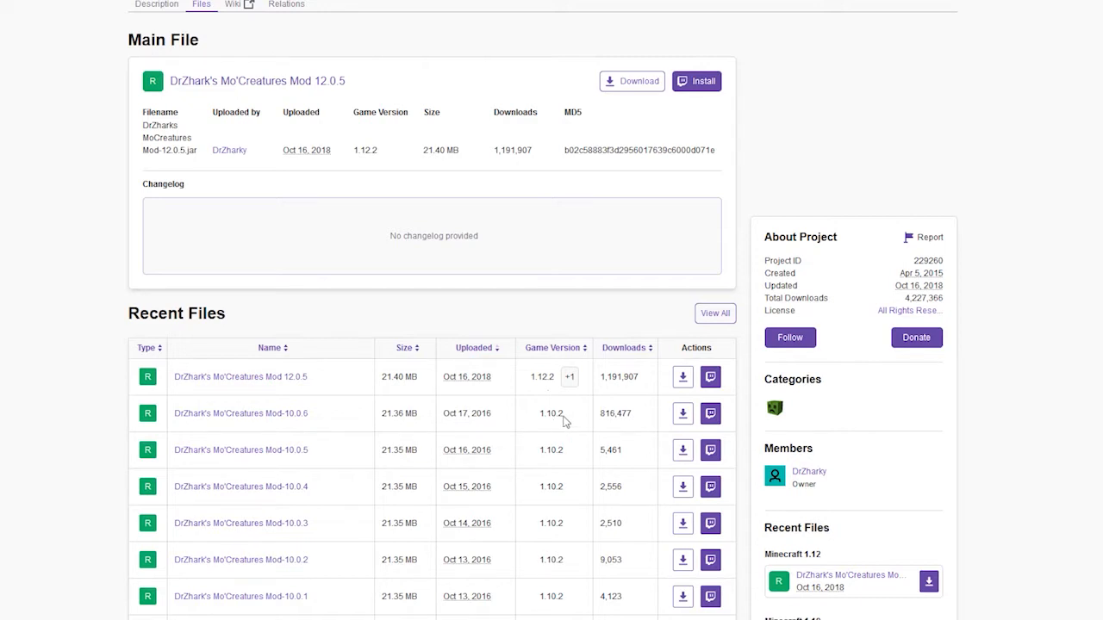
click(629, 84)
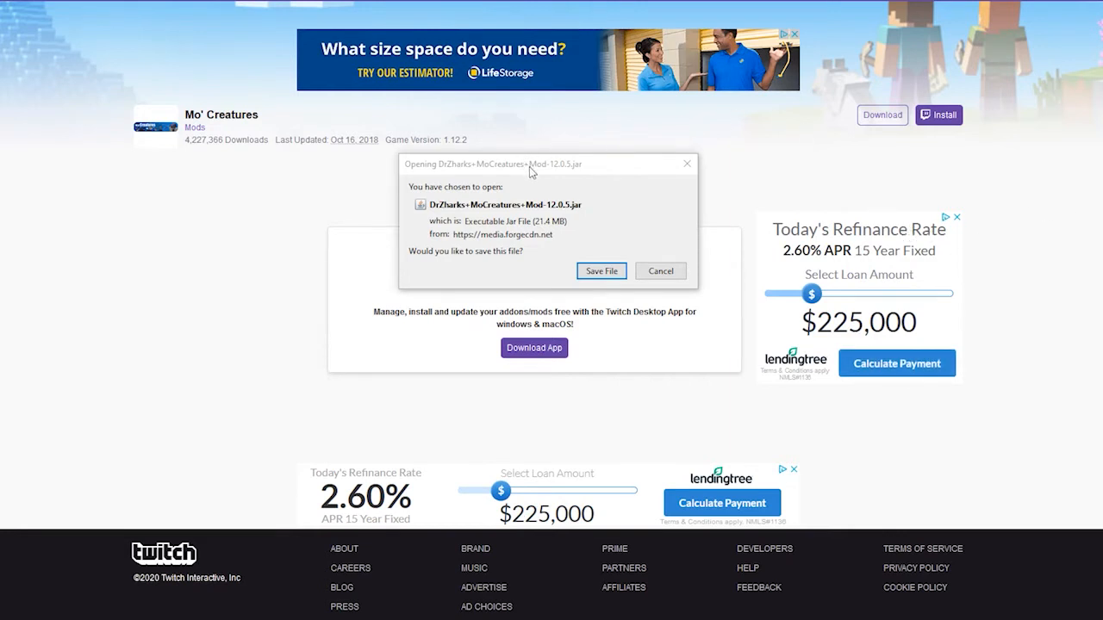
click(605, 272)
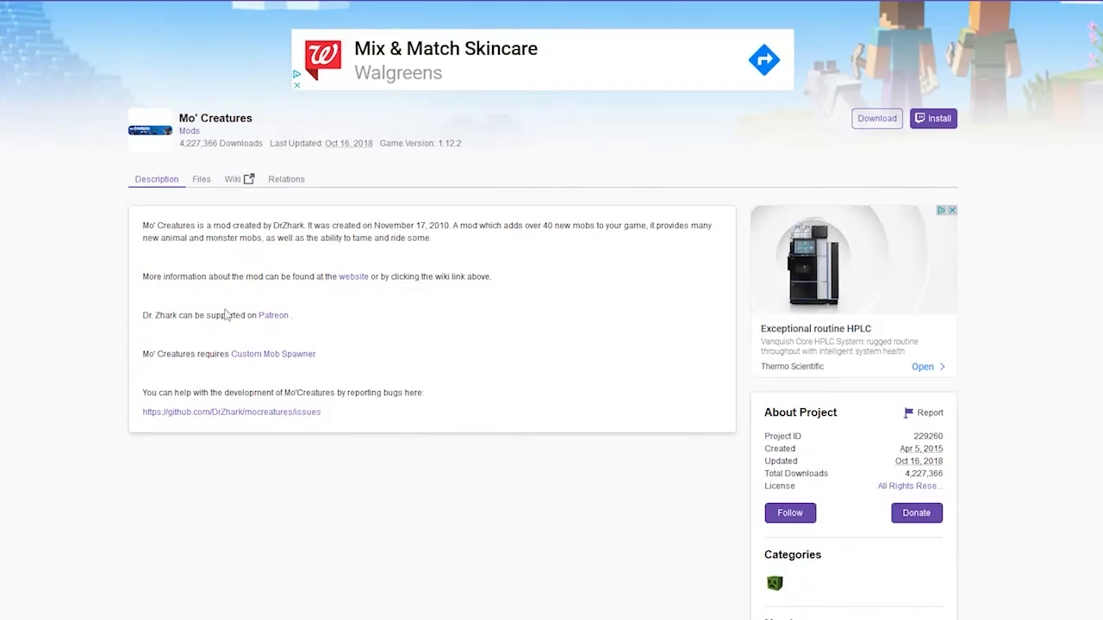
Step: Try to open the required Custom Mob Spawner from the Mo' Creatures description, and return to the search results
click(287, 355)
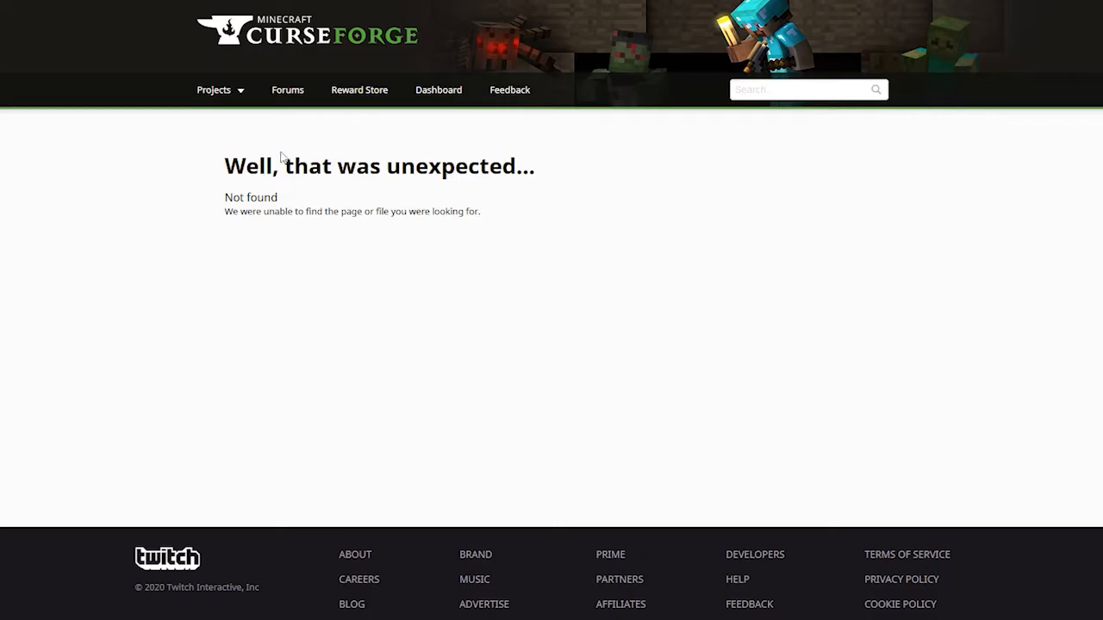
key(alt+Left)
key(alt+Left)
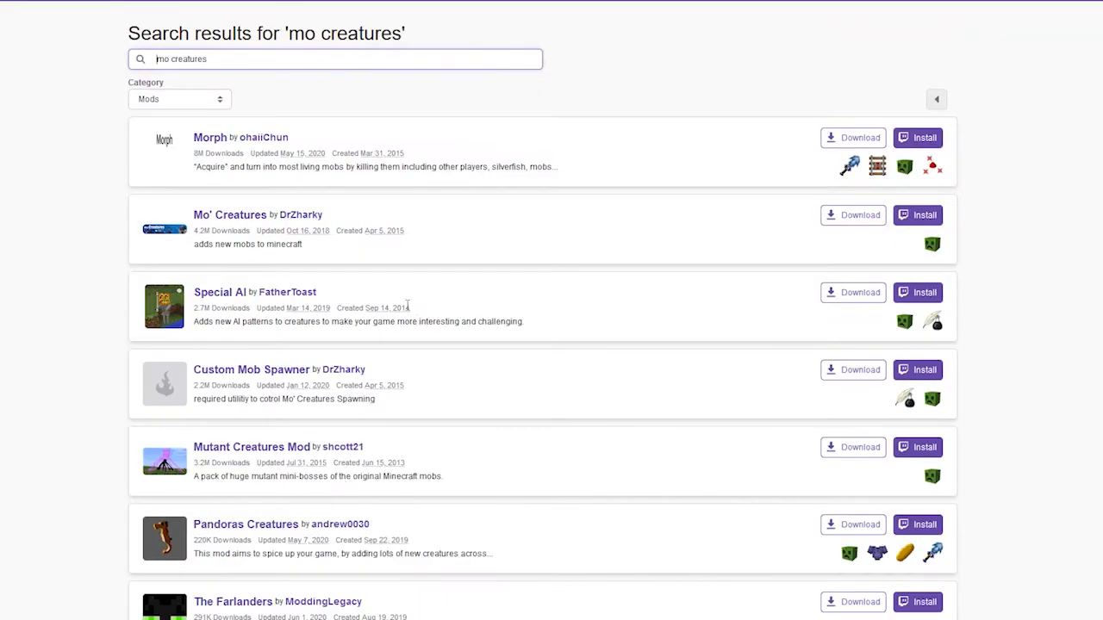
Step: Open the Mo' Creatures author's profile, list the author's projects and open Custom Mob Spawner
click(308, 217)
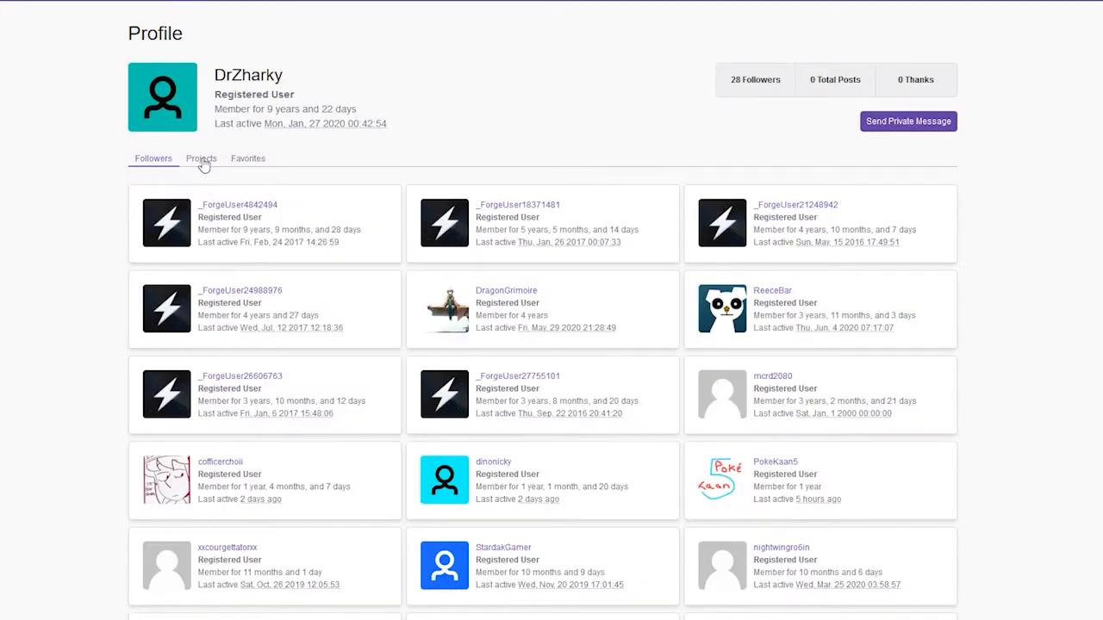
click(203, 163)
click(663, 261)
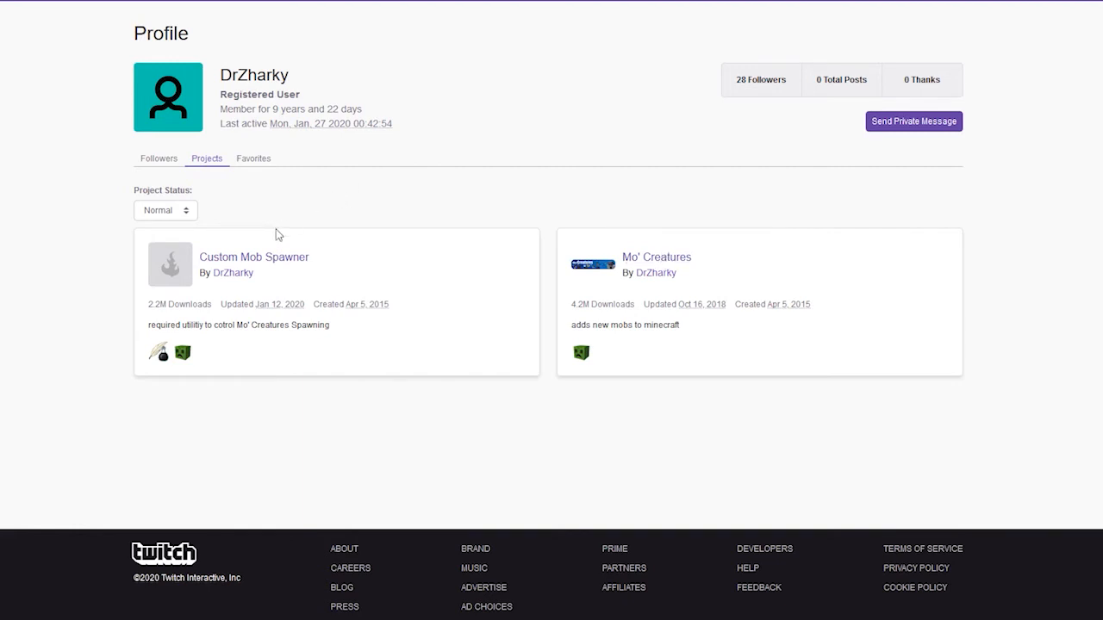
click(273, 262)
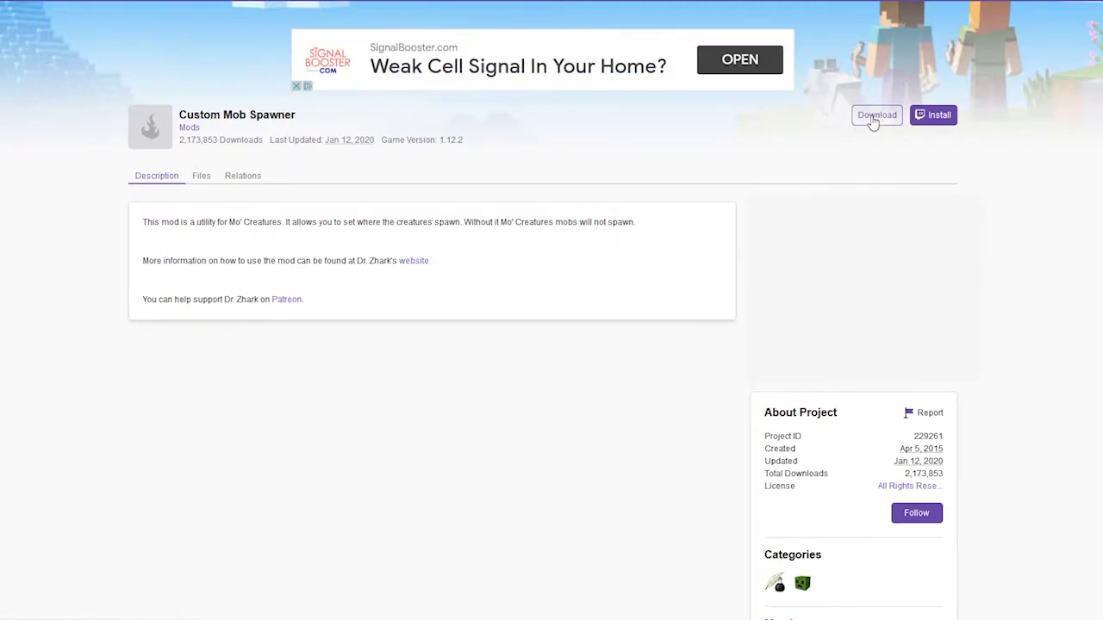
Step: Check the game version of the main file CustomMobSpawner-3.11.5, download it and save the jar
click(201, 176)
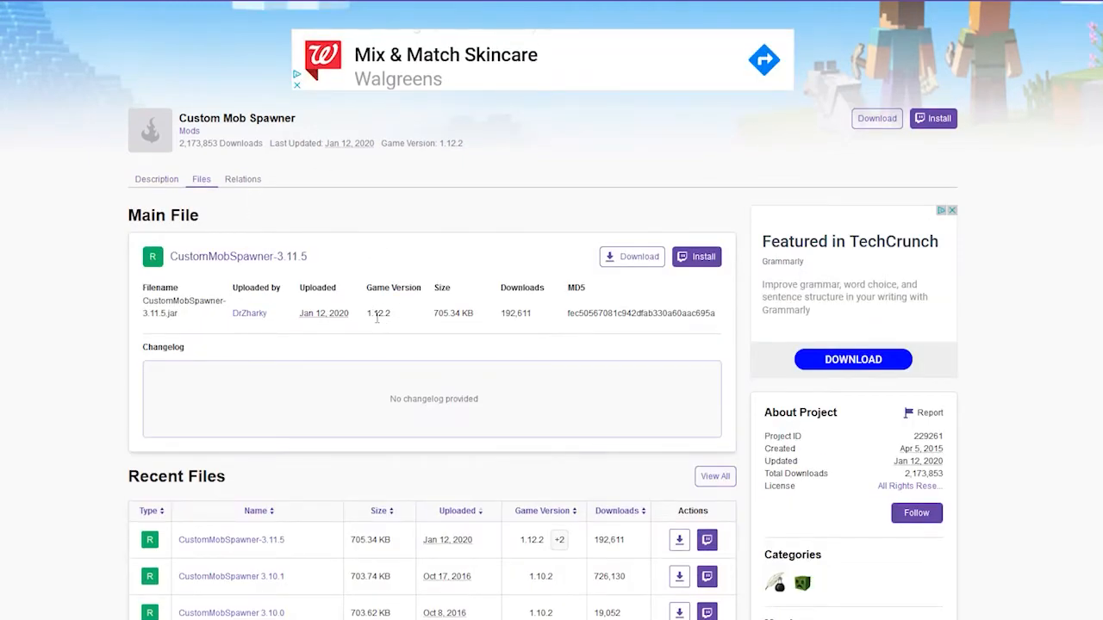
drag(393, 314, 365, 316)
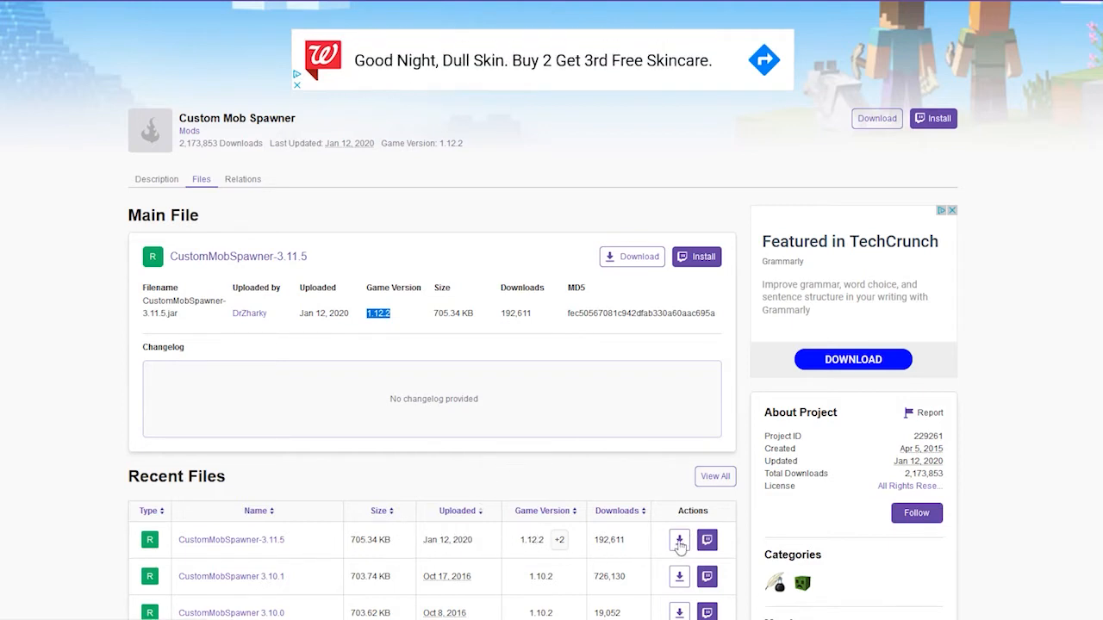
click(634, 256)
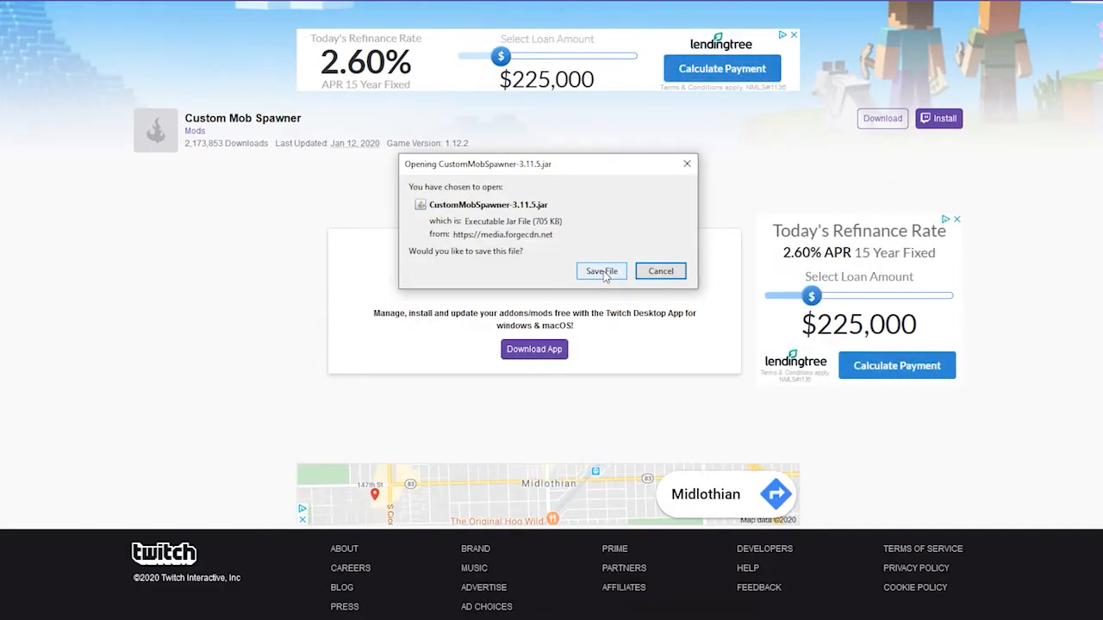
click(603, 271)
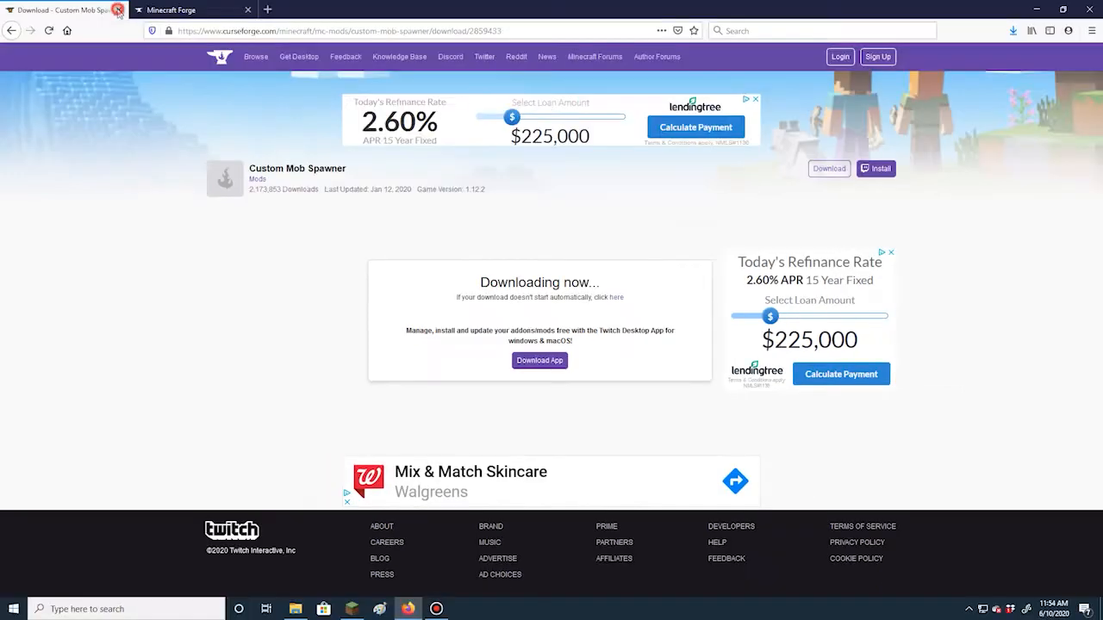
Step: Close the Custom Mob Spawner page and show the Minecraft Forge downloads for version 1.12.2
click(118, 10)
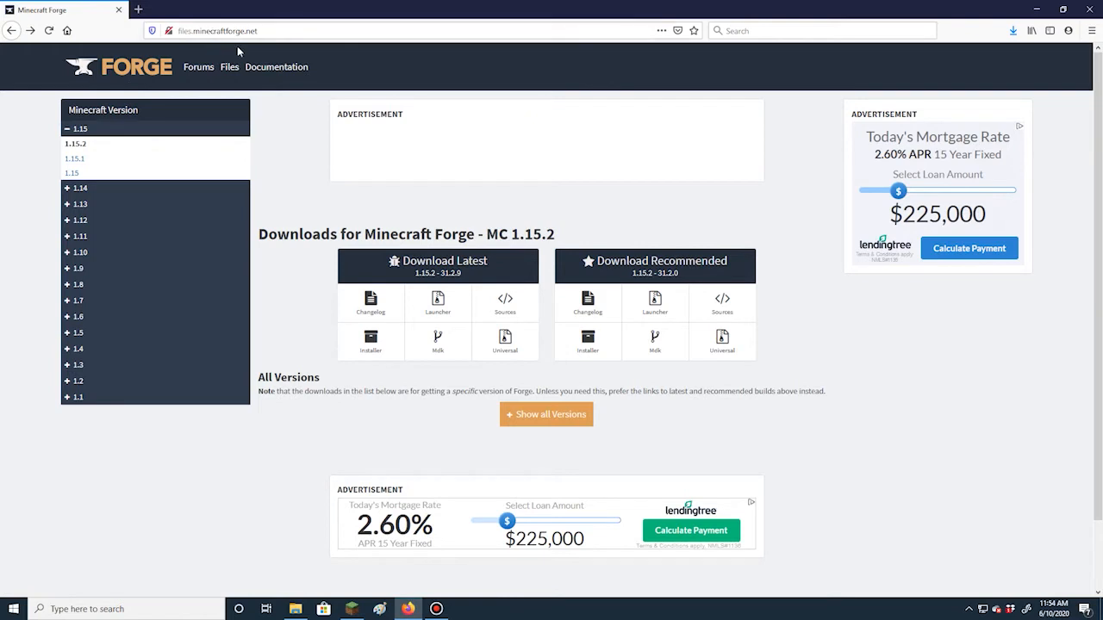
click(69, 221)
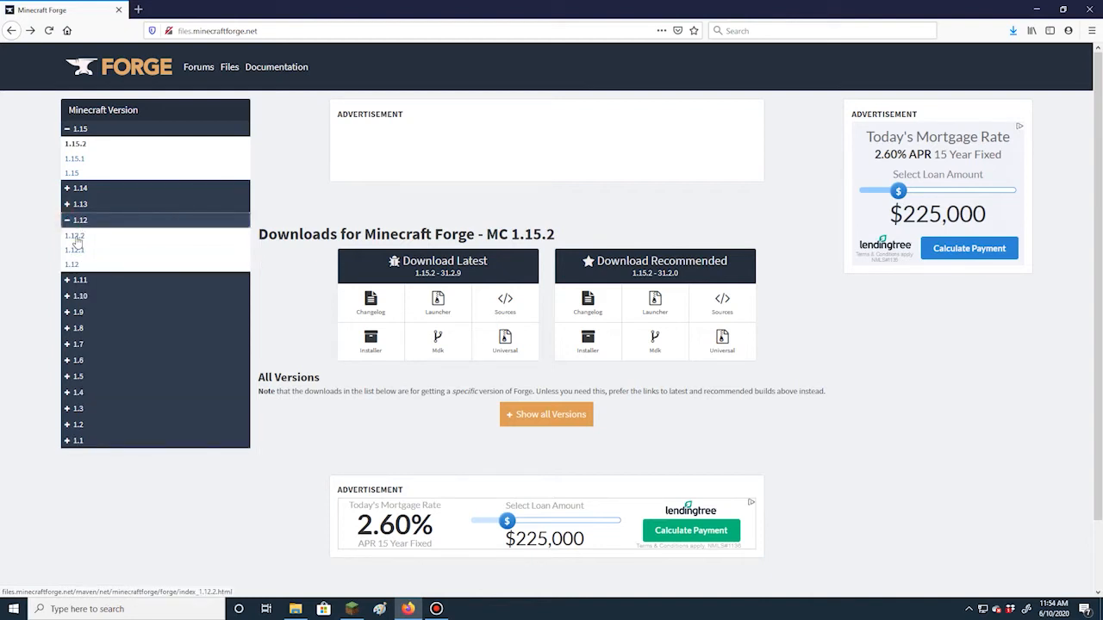
click(76, 237)
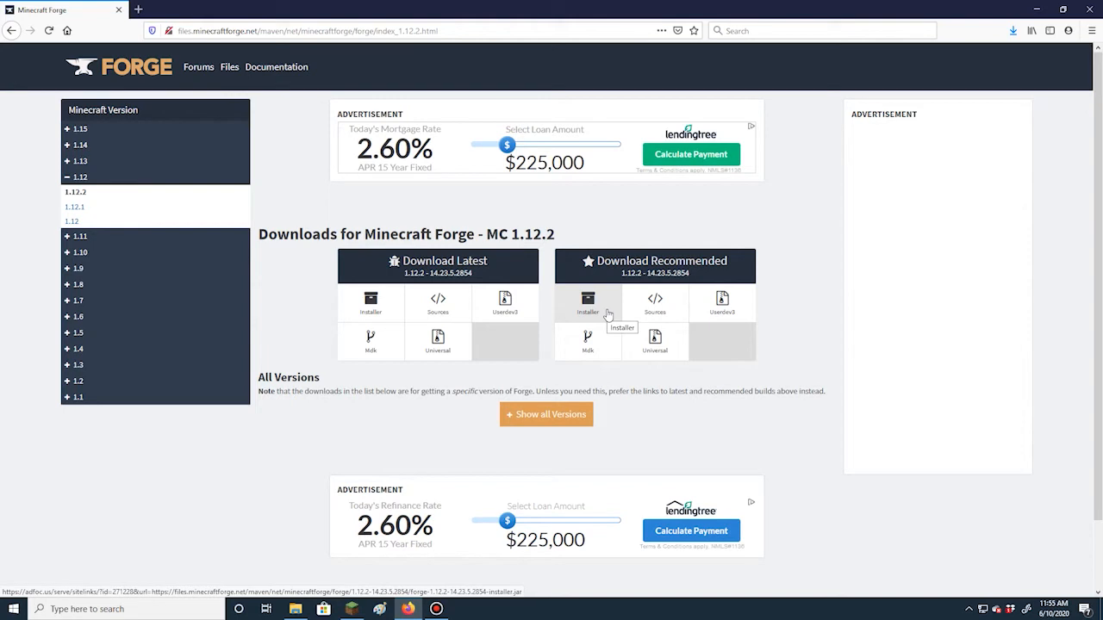
Step: Show the list of all Forge versions for Minecraft 1.12.2 and look over the available builds
scroll(607, 314, down, 1)
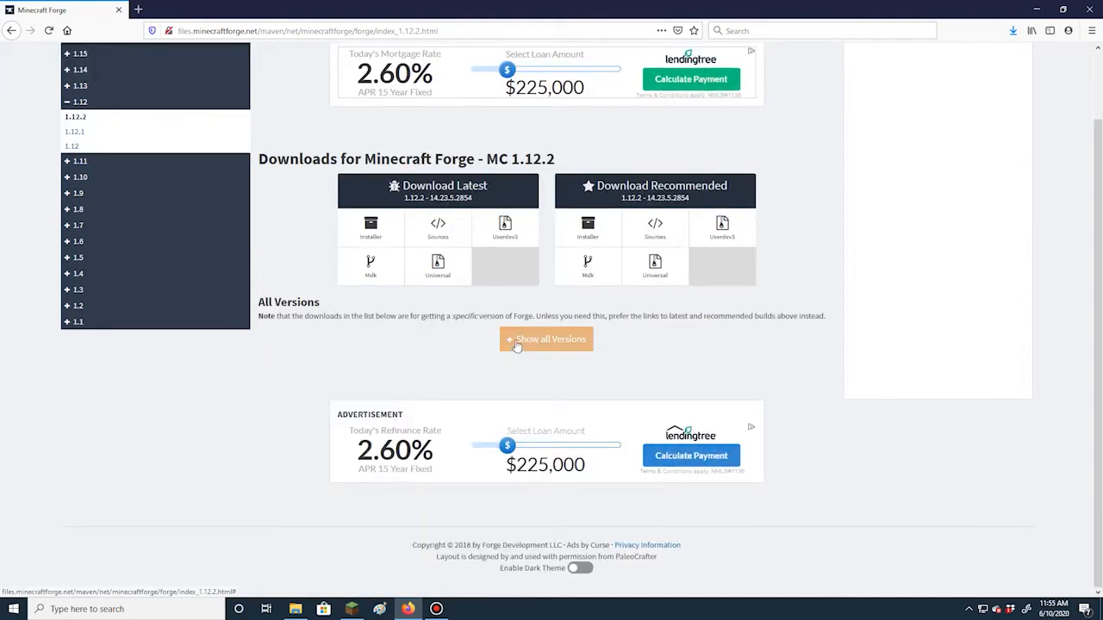
click(539, 341)
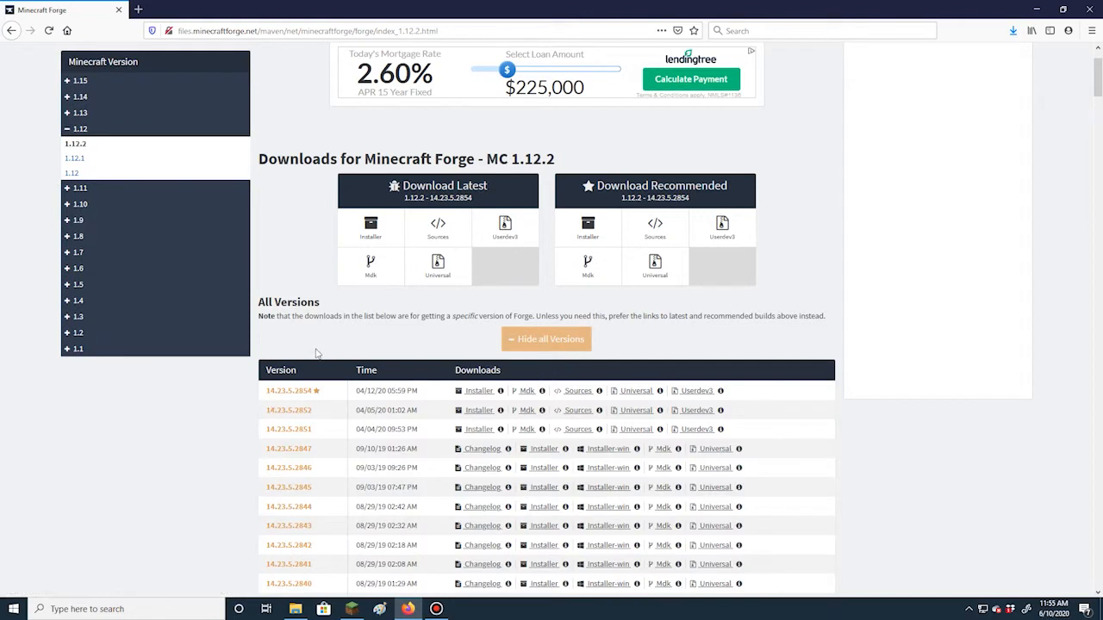
scroll(451, 363, down, 1)
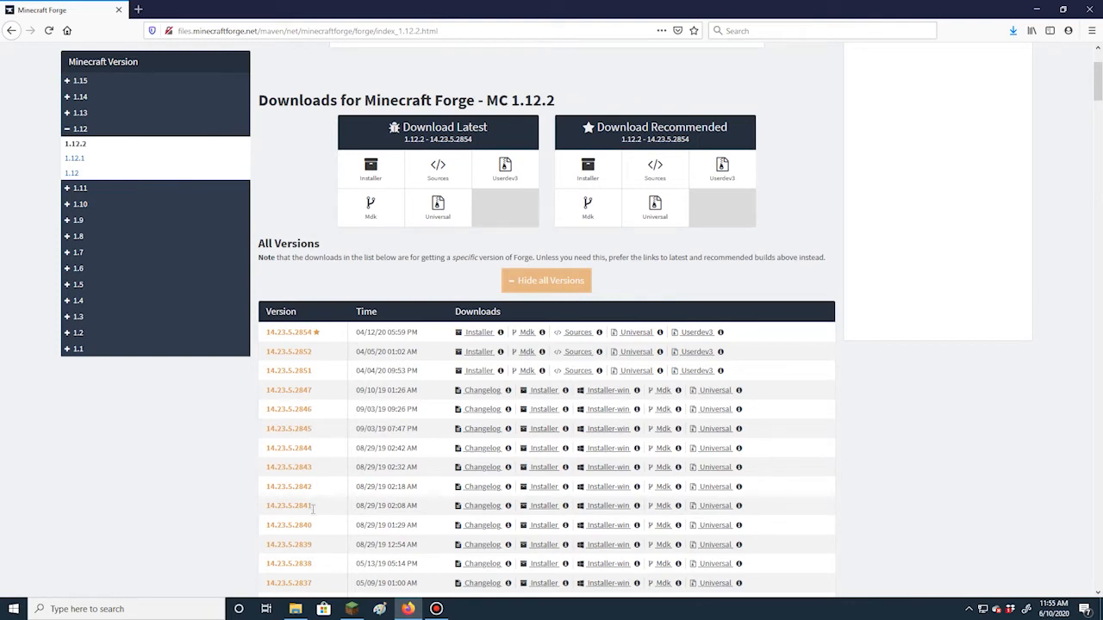
Step: Download the recommended Forge 1.12.2 - 14.23.5.2854 installer, skip the advertisement and save the jar
click(589, 169)
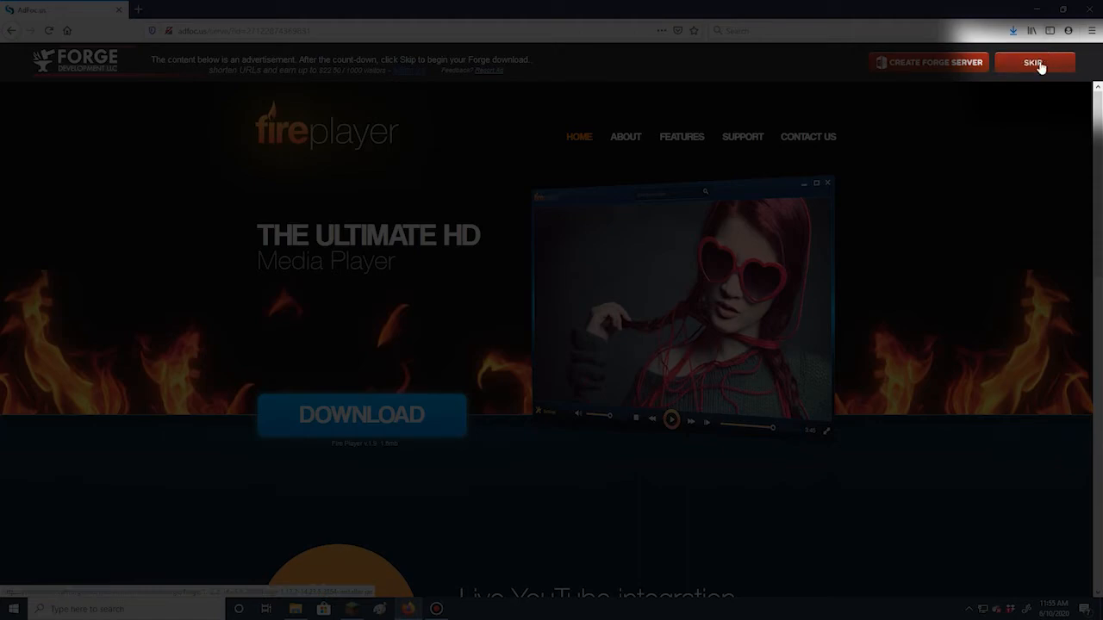
click(1034, 64)
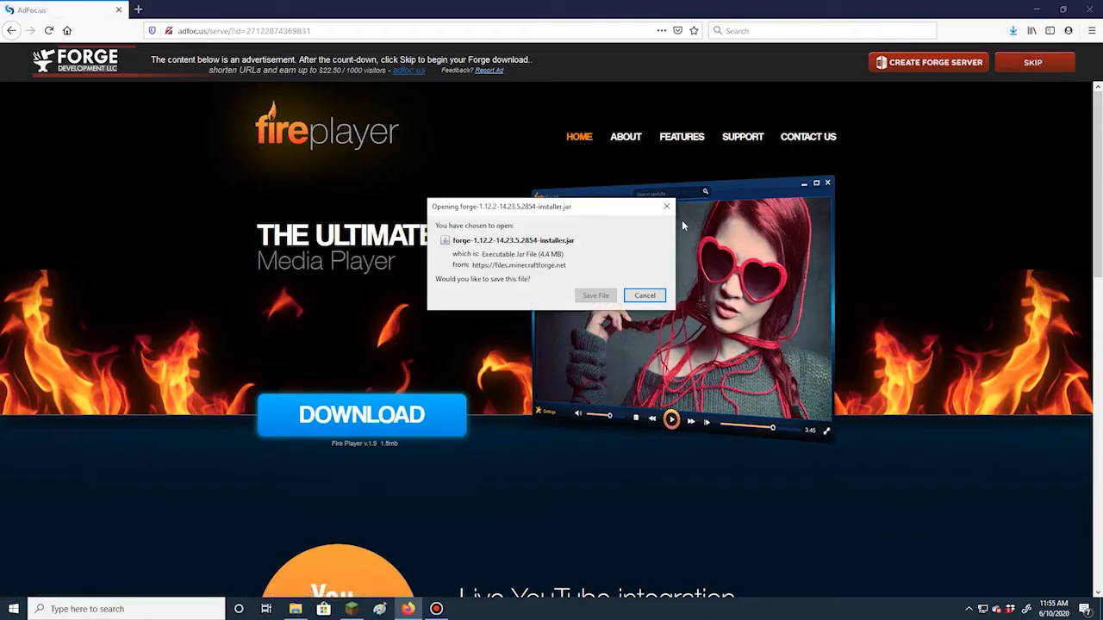
click(596, 296)
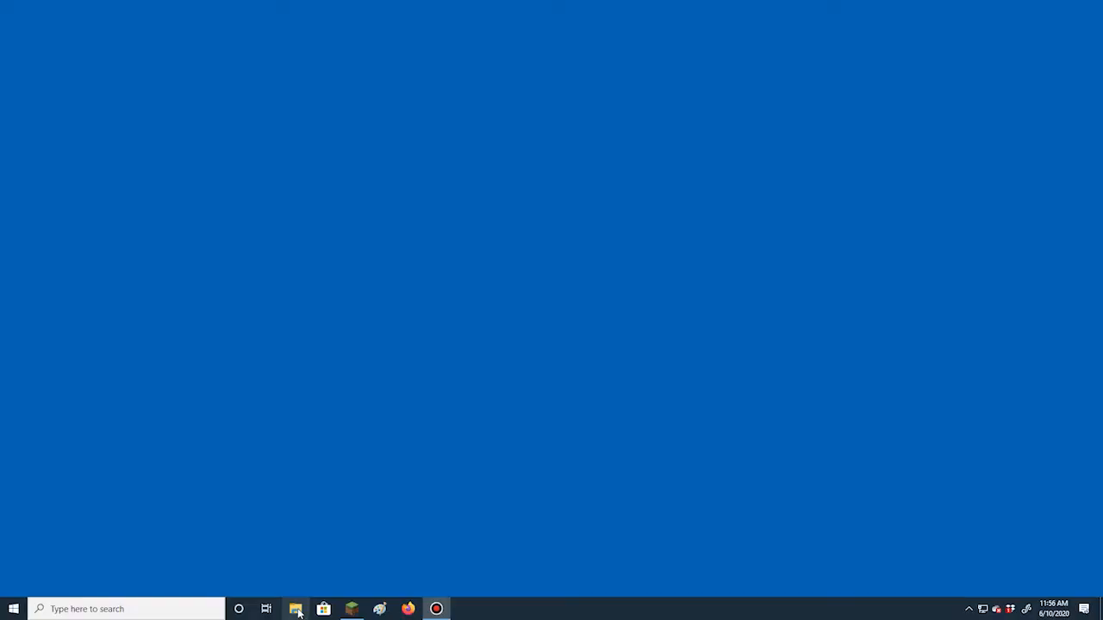
Step: Open the Downloads folder and rename the Mo' Creatures jar to DrZharks MoCreatures Mod-12.0.5.jar
click(296, 609)
click(588, 193)
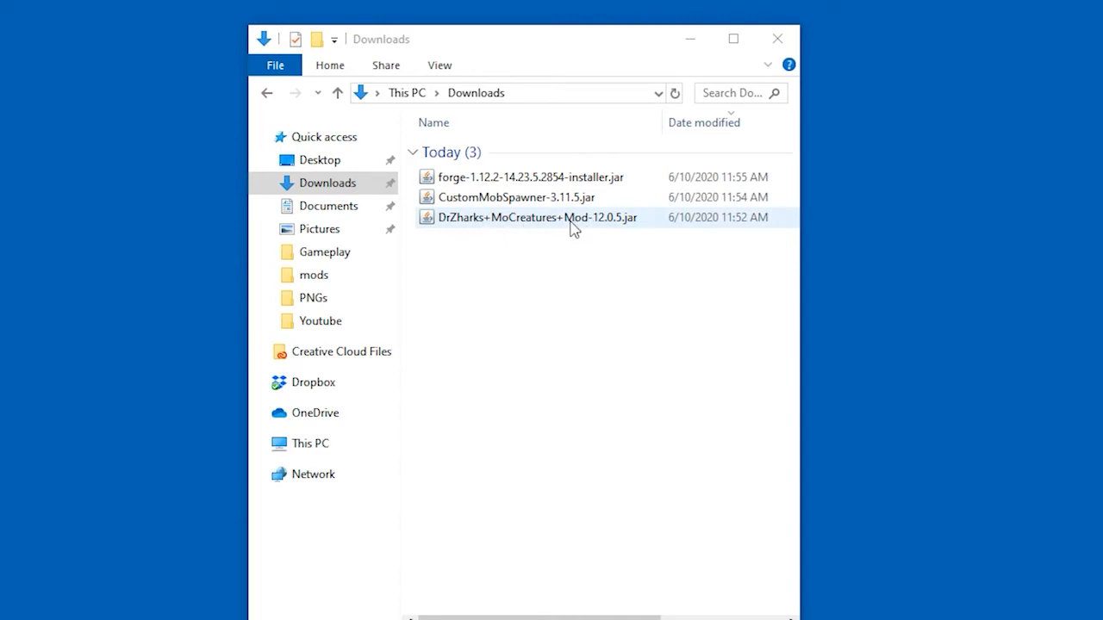
right_click(523, 226)
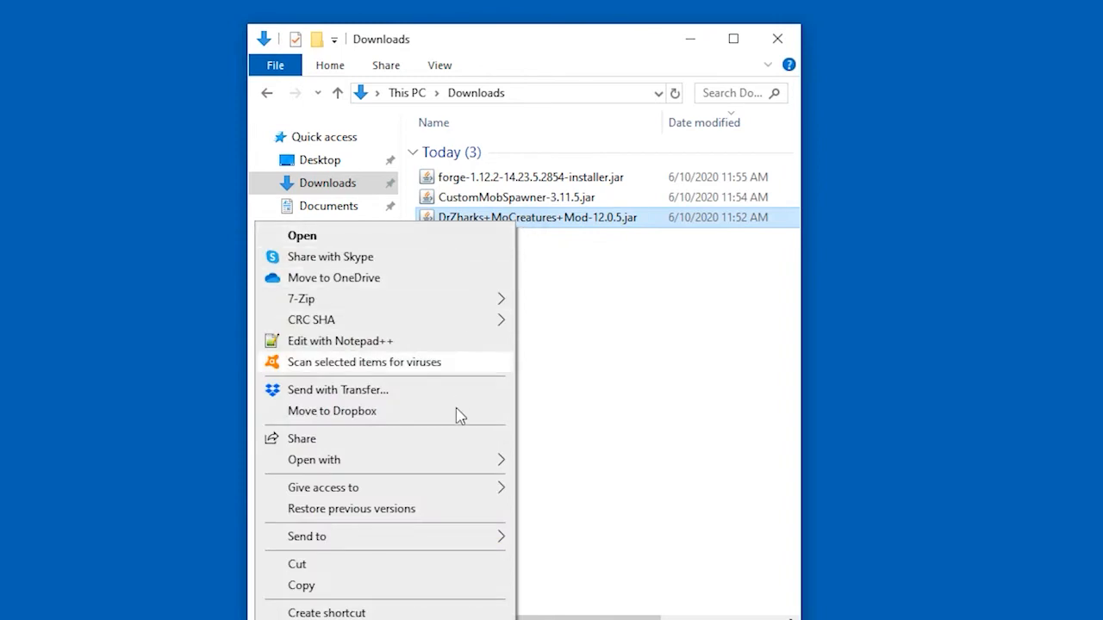
key(m)
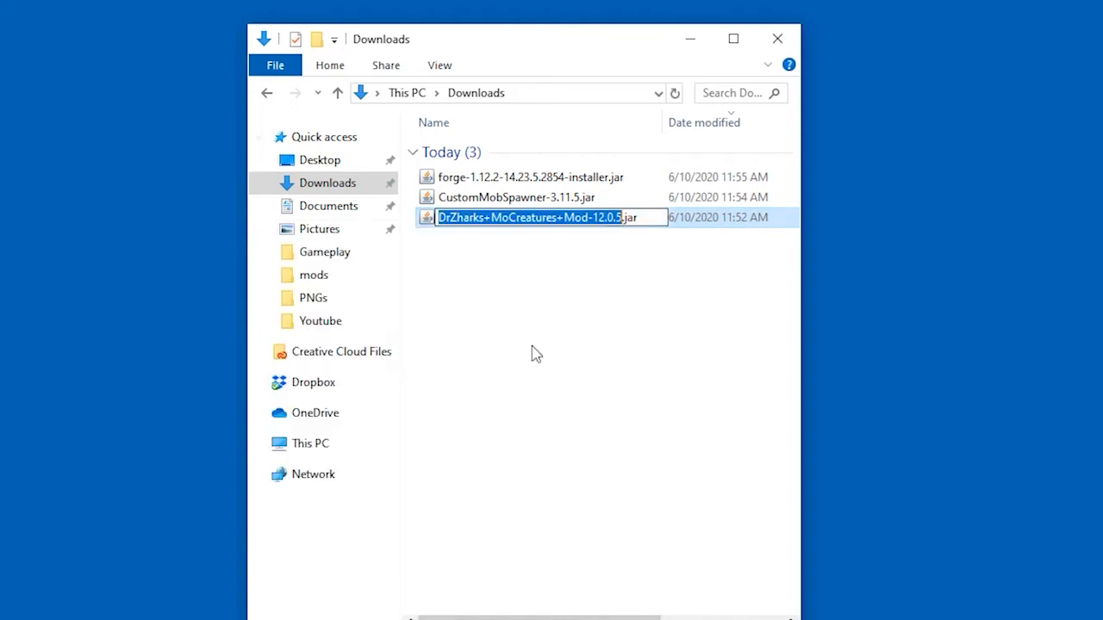
click(485, 219)
key(BackSpace)
click(556, 218)
key(BackSpace)
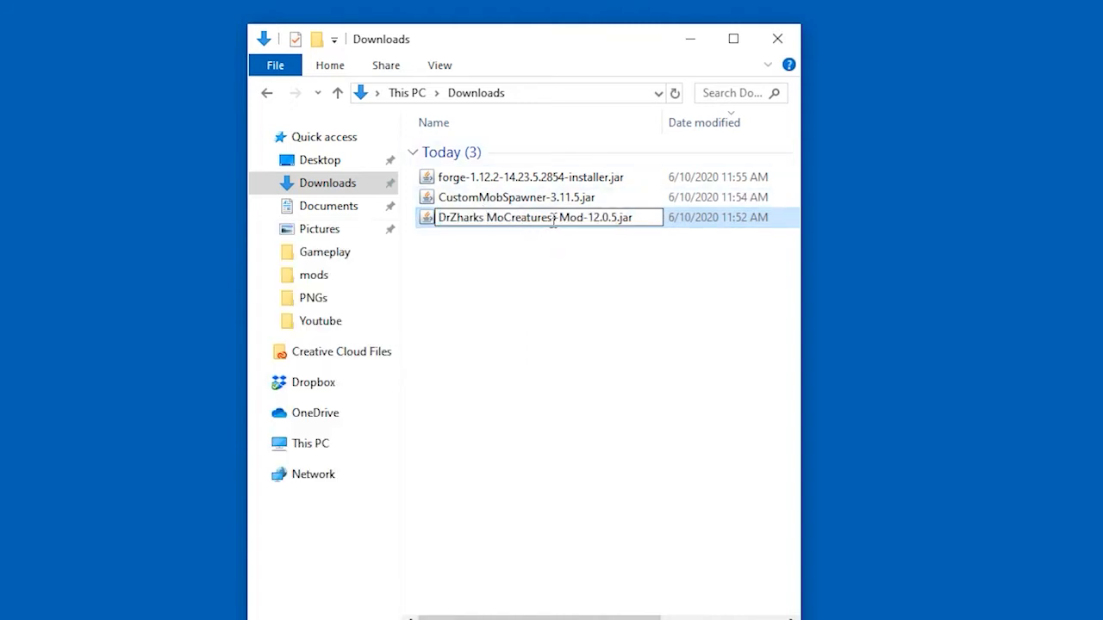
click(584, 252)
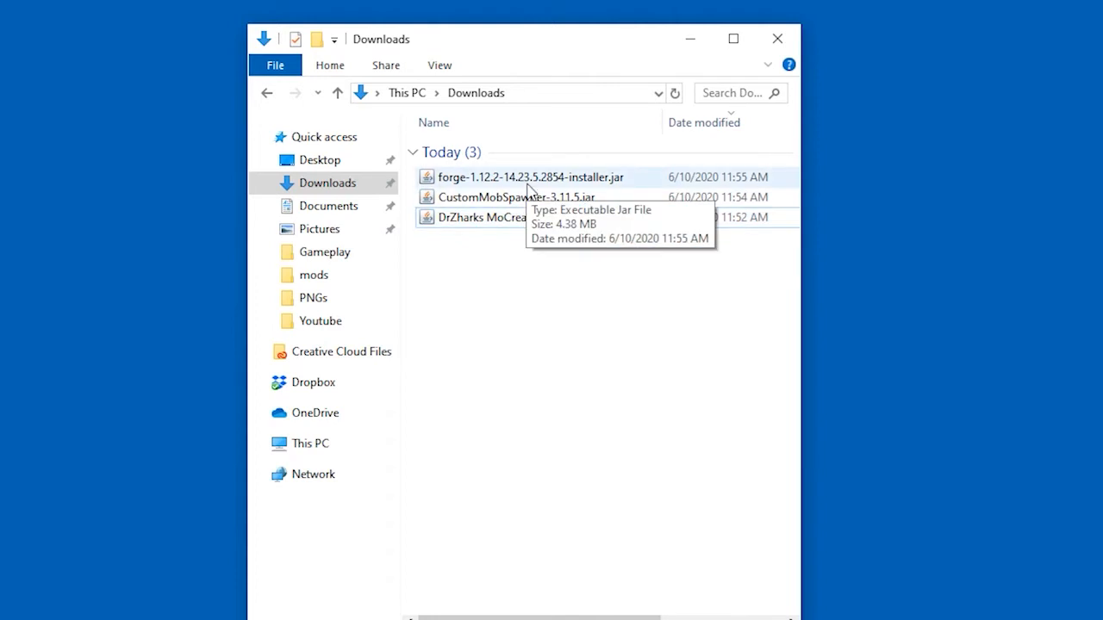
Step: Run forge-1.12.2-14.23.5.2854-installer.jar and install the Forge client into the .minecraft folder
click(499, 179)
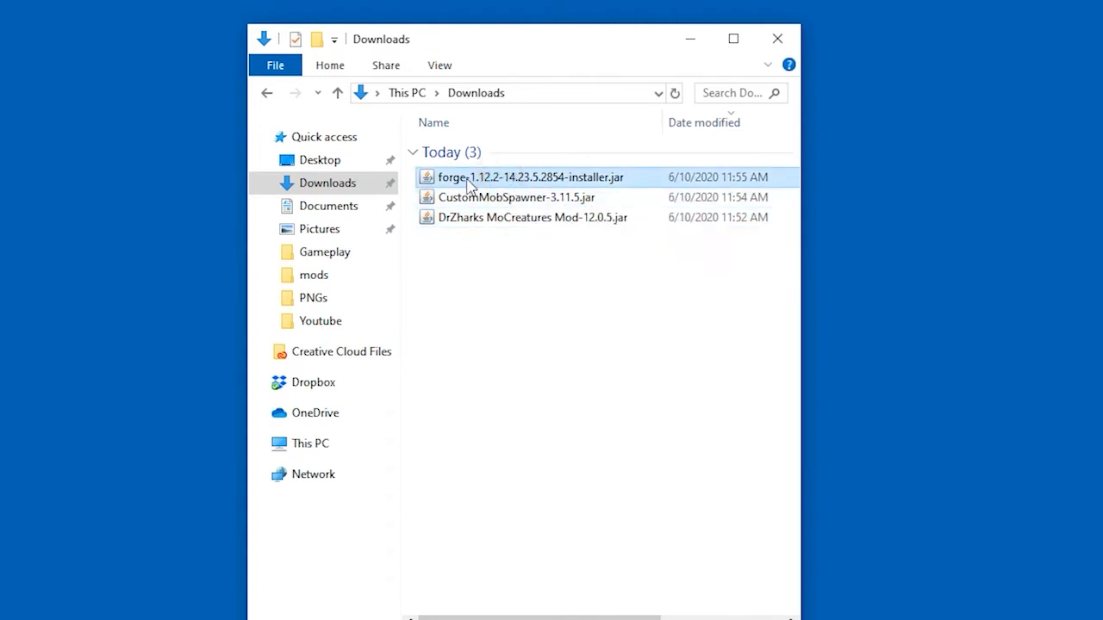
click(460, 178)
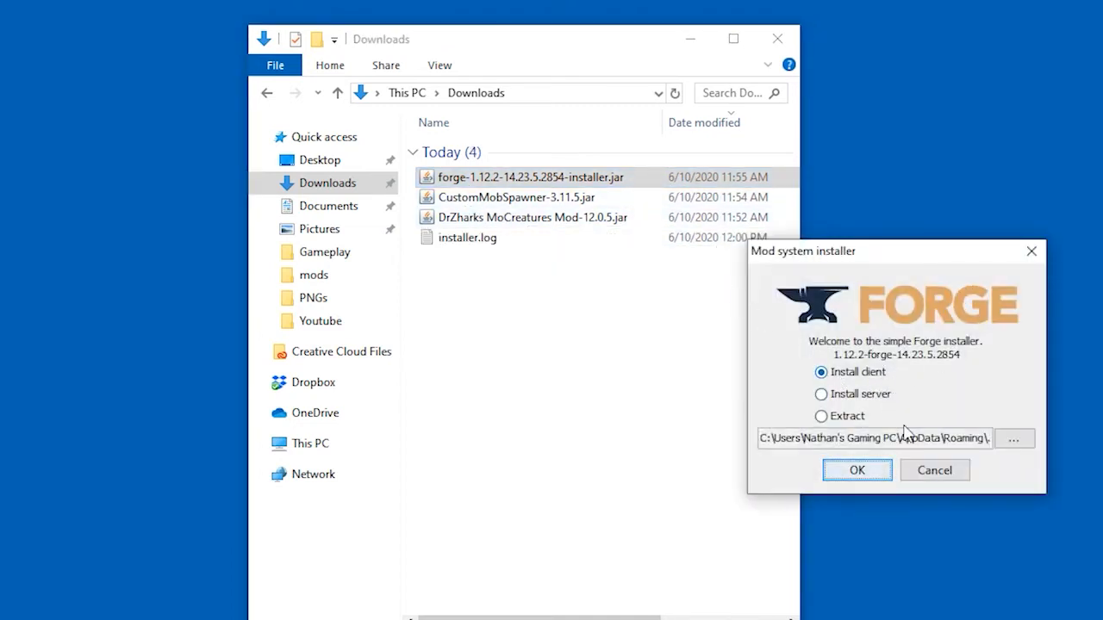
drag(949, 439, 990, 440)
click(965, 438)
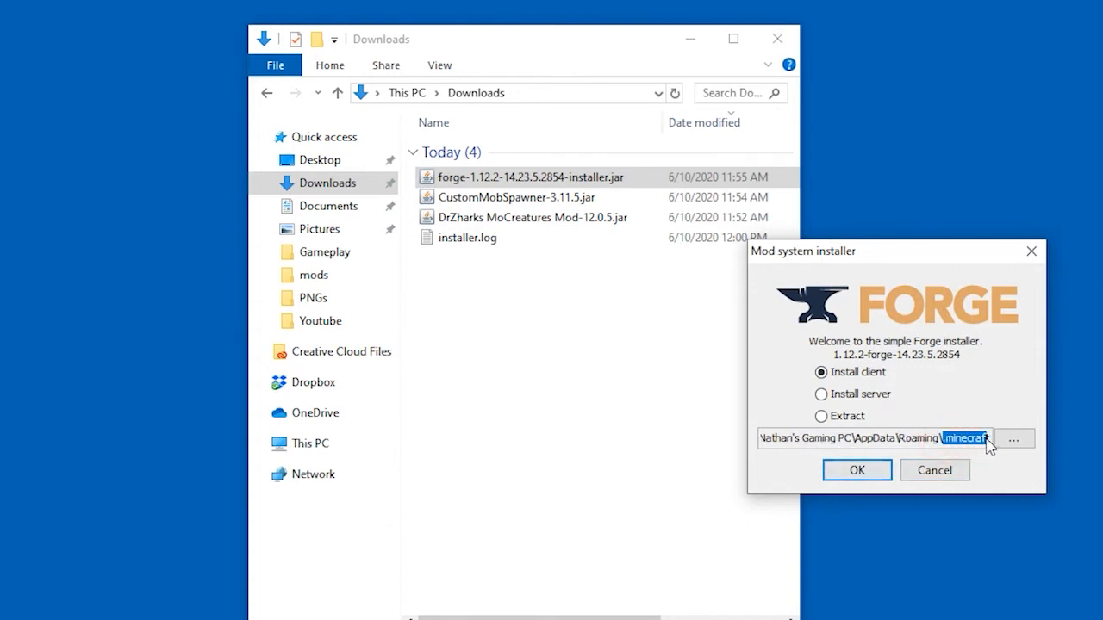
click(858, 471)
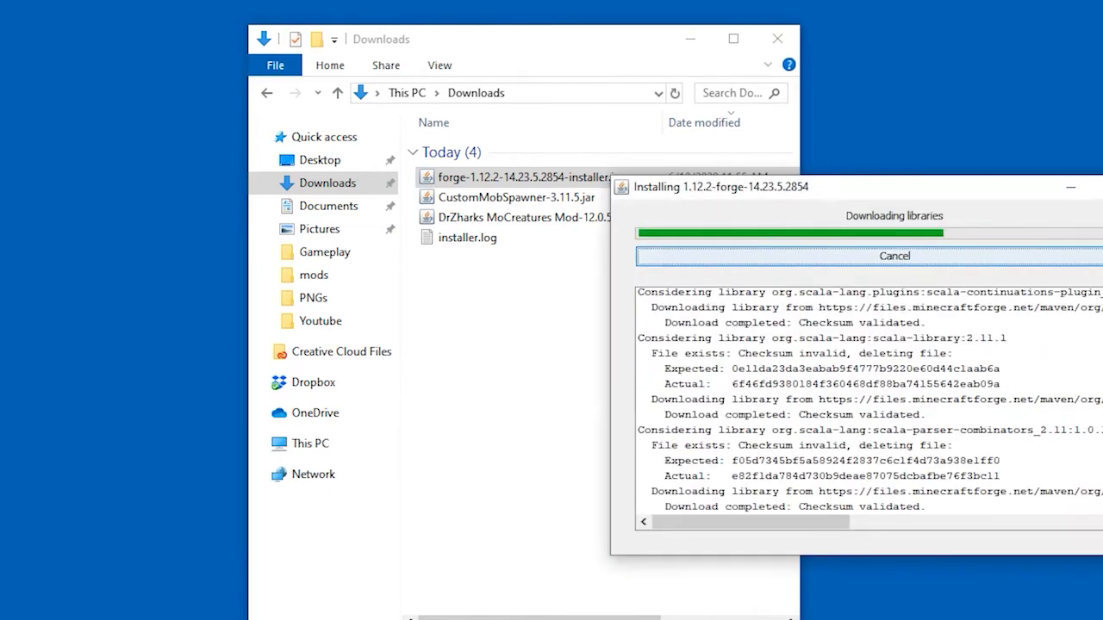
click(889, 396)
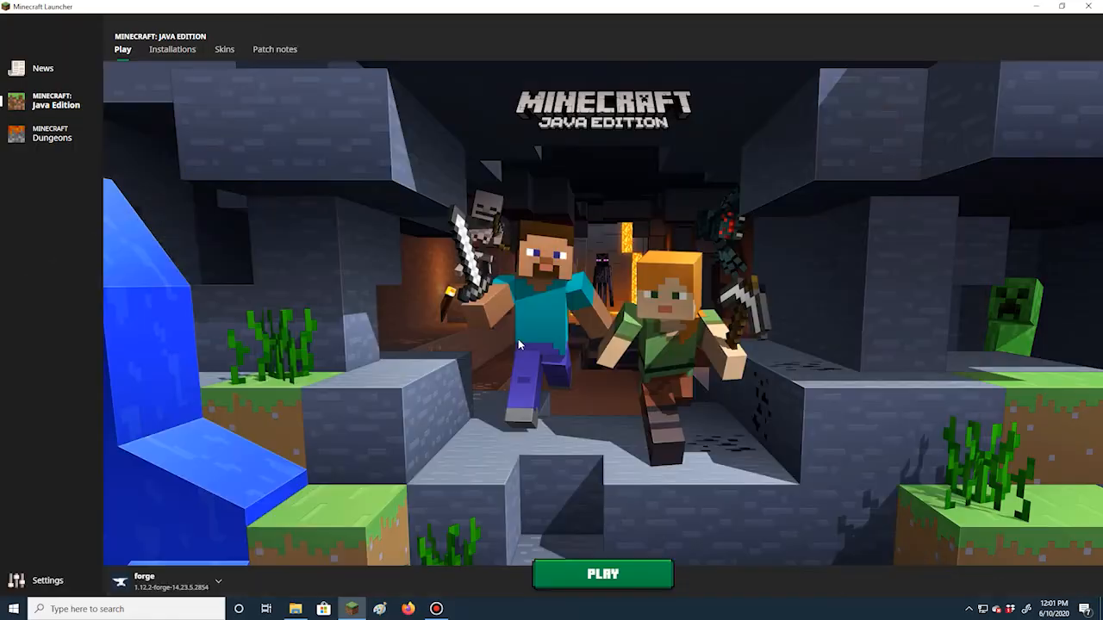
Step: Select the forge 1.12.2-forge-14.23.5.2854 installation in the Minecraft Launcher and start the game
click(183, 584)
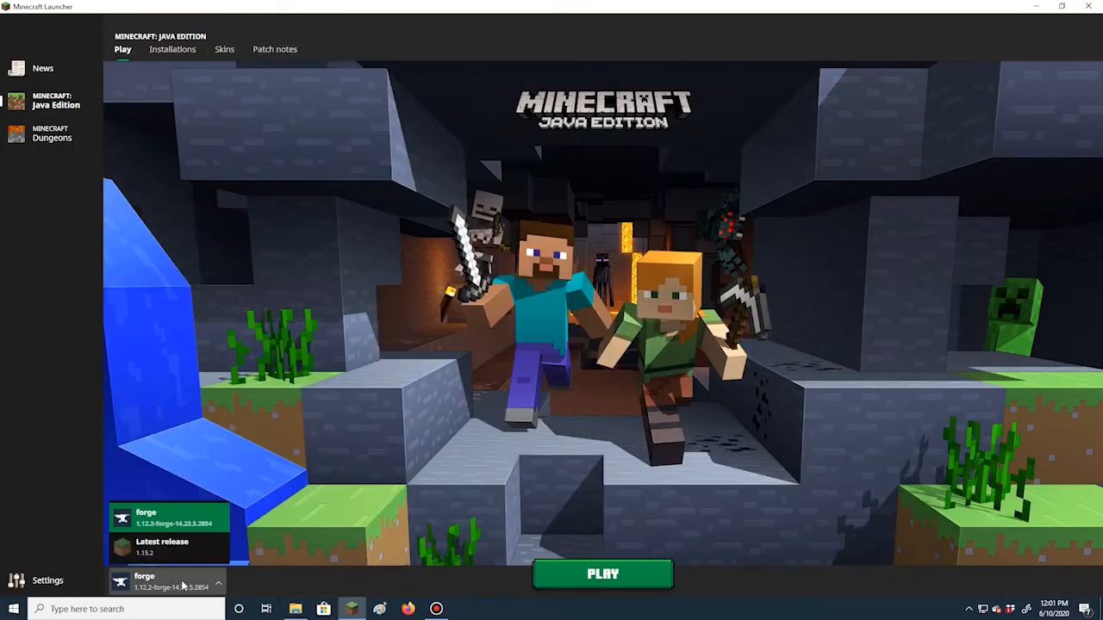
click(204, 510)
click(591, 582)
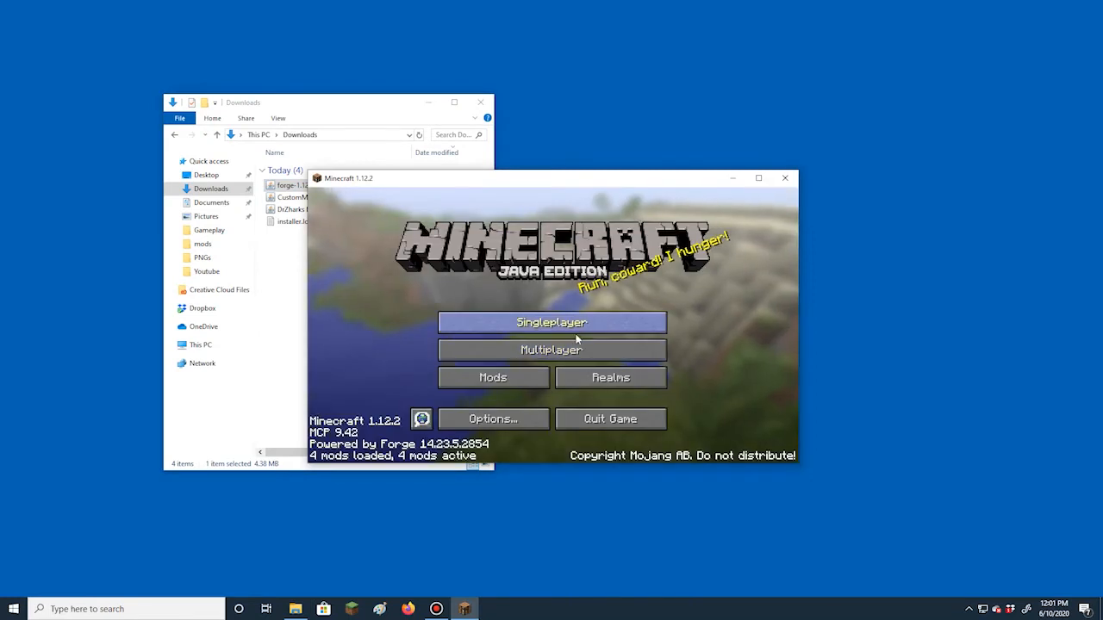
Step: Check the game's mod list for the Minecraft Forge entry and close the game
click(504, 382)
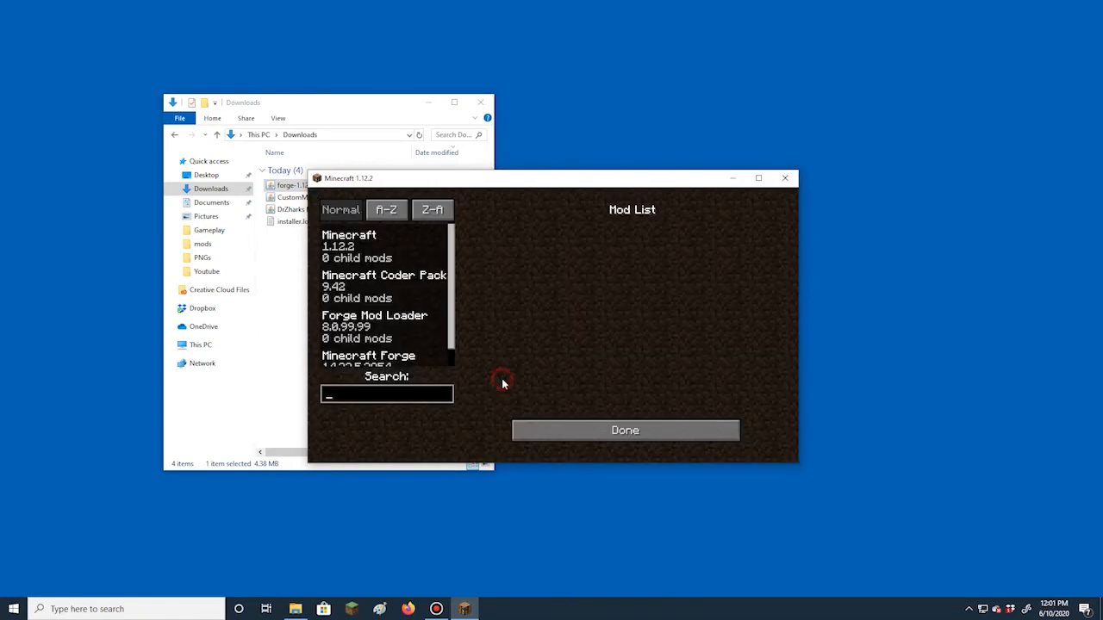
scroll(432, 269, down, 2)
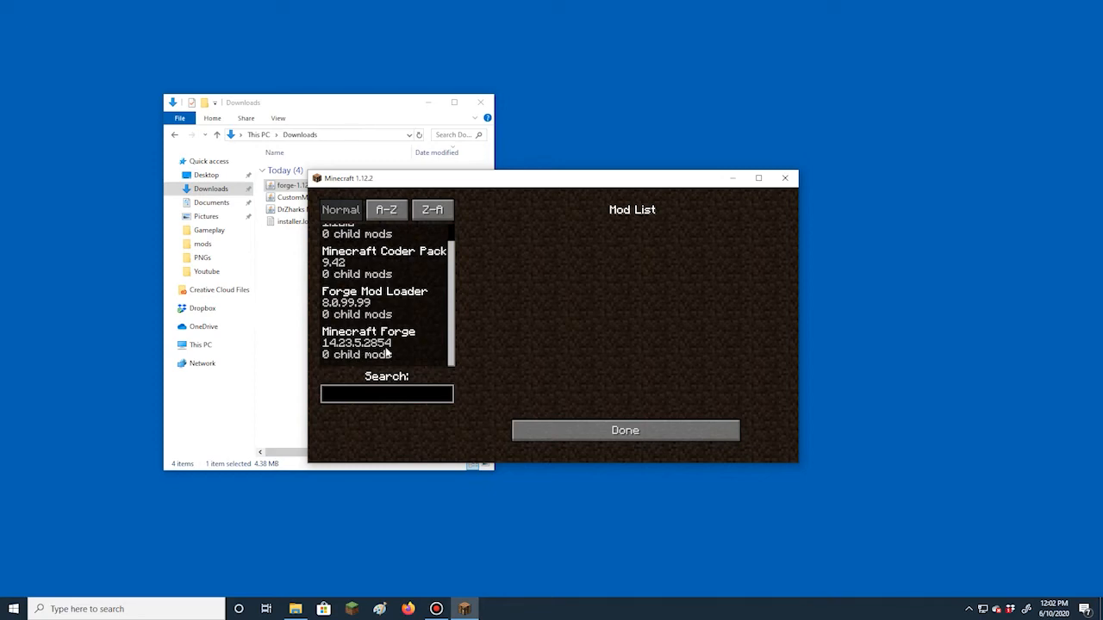
click(606, 430)
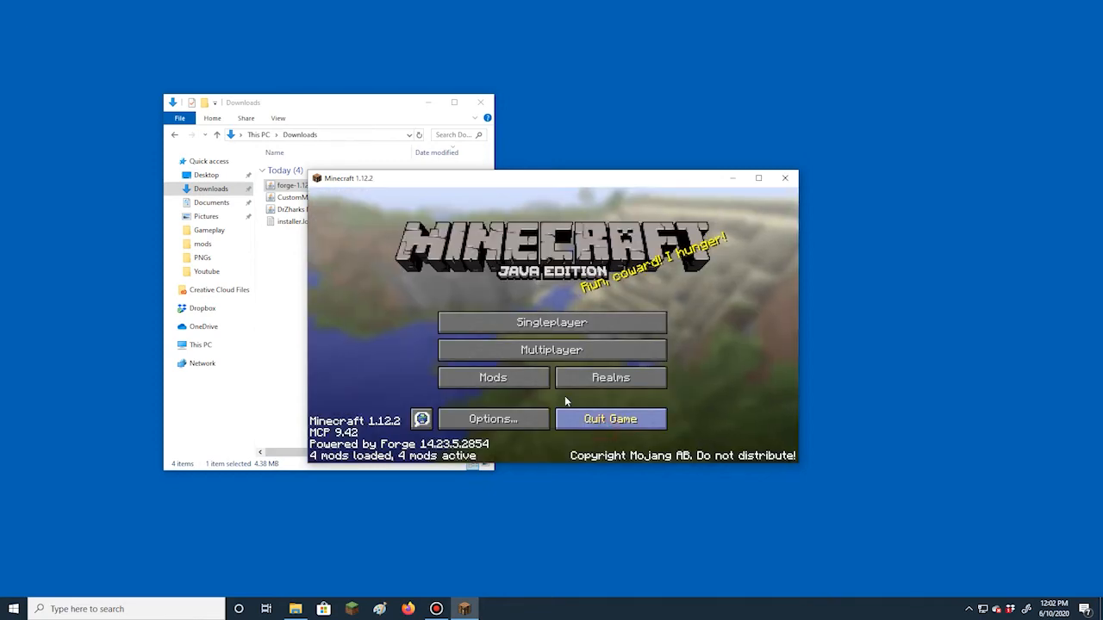
click(785, 177)
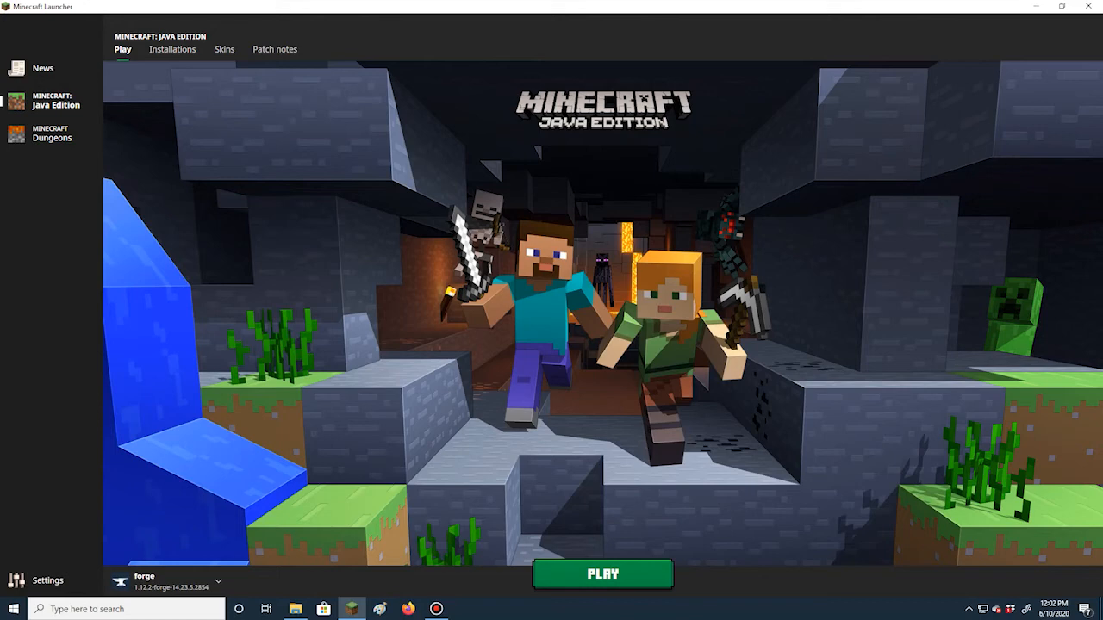
Step: Start a new launcher installation named Mo Creatures and set its version to release 1.12.2-forge-14.23.5.2854
click(172, 49)
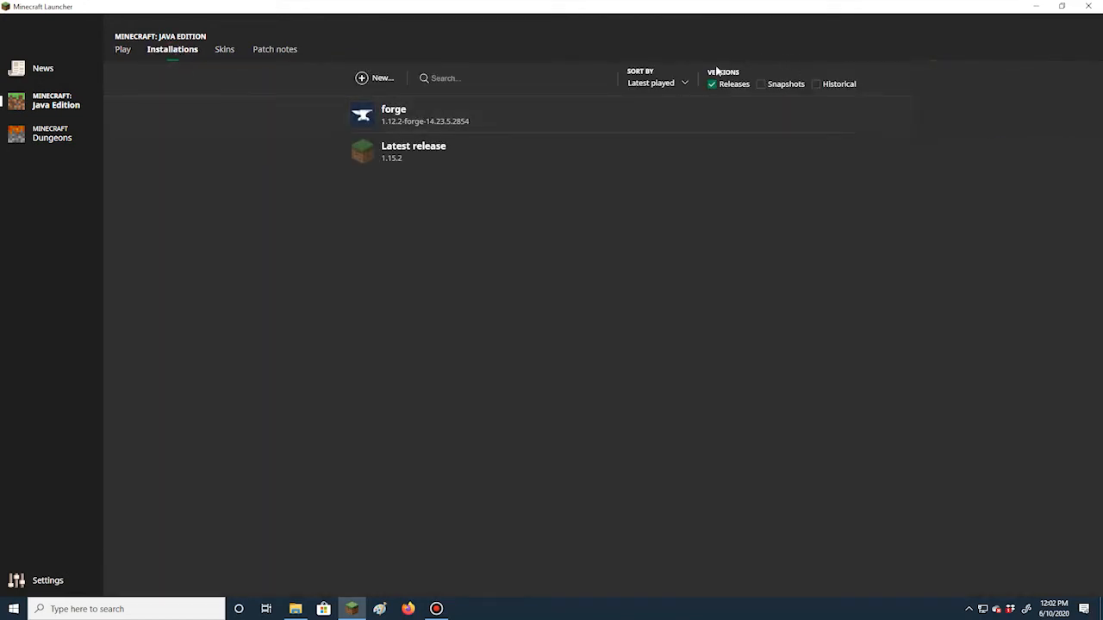
click(374, 79)
click(480, 127)
text(Mo Creatures)
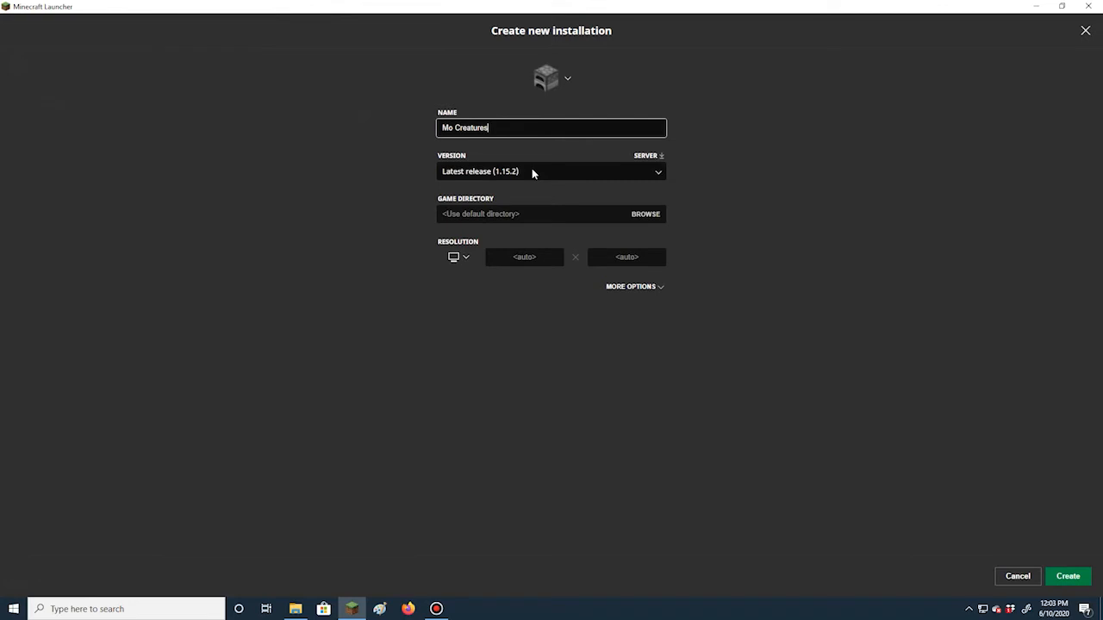
click(532, 172)
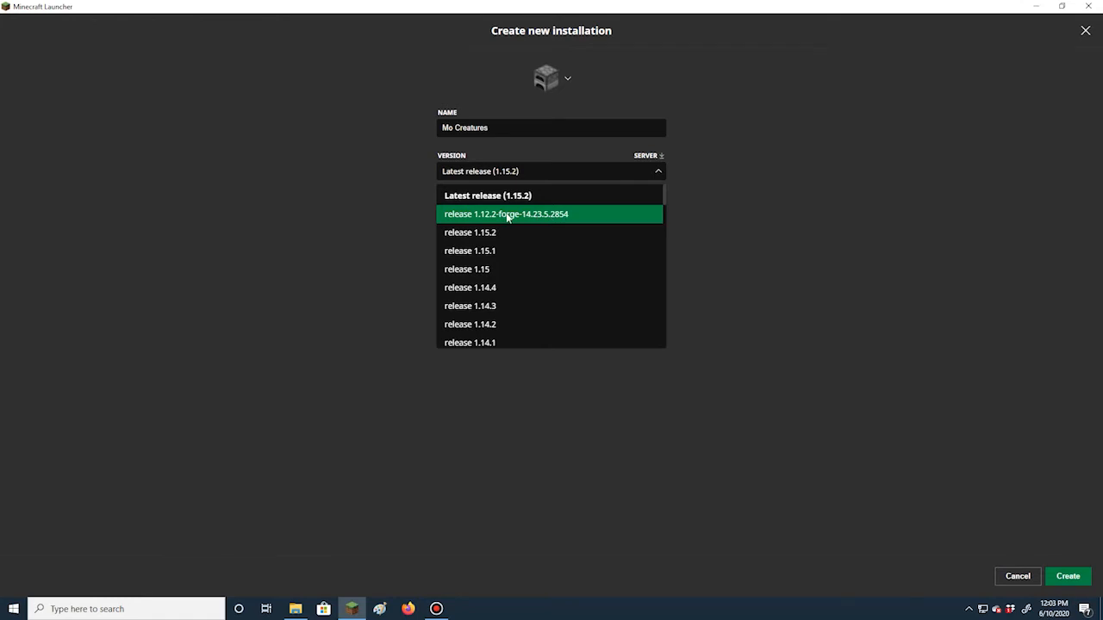
drag(665, 198, 664, 212)
scroll(552, 258, up, 3)
click(551, 216)
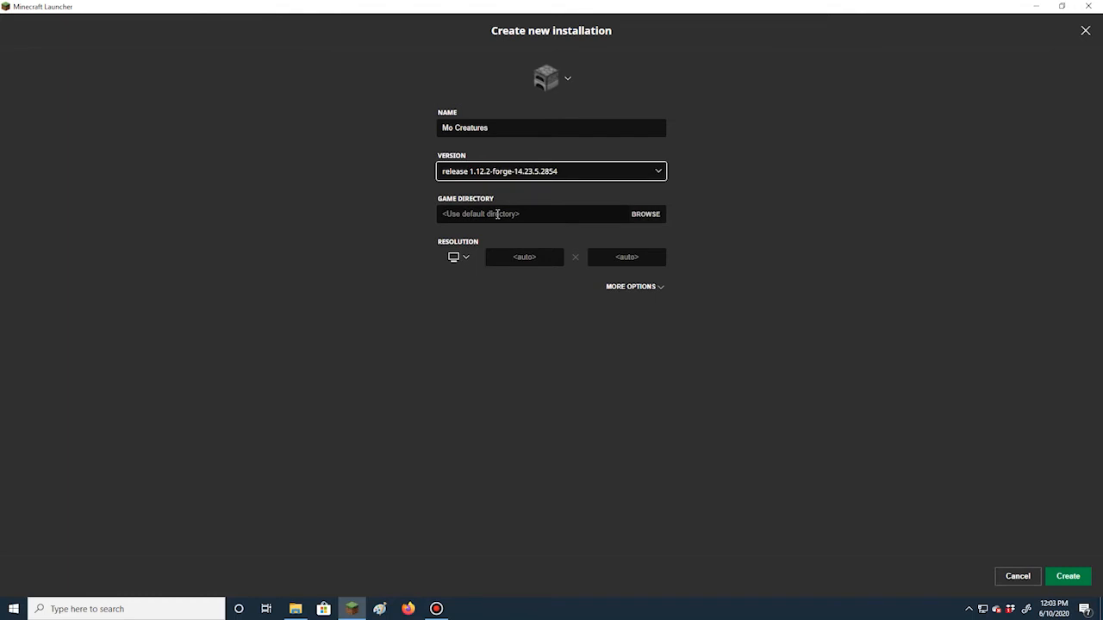
Step: Make a new folder named MoCreatures inside .minecraft and choose it as the installation's game directory
click(648, 216)
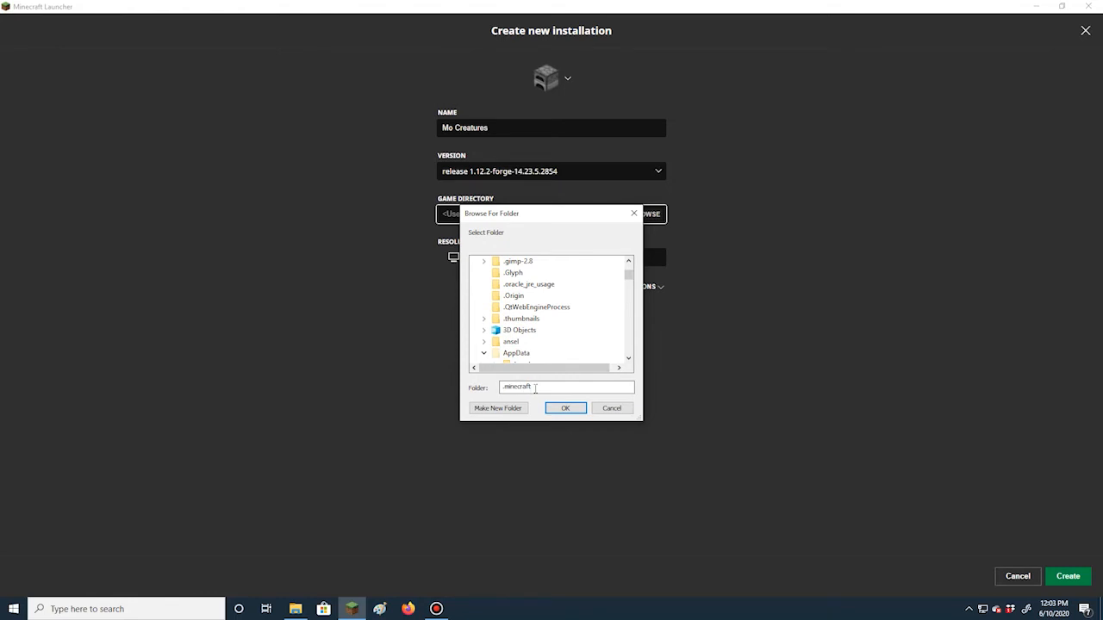
drag(536, 388, 498, 390)
click(498, 409)
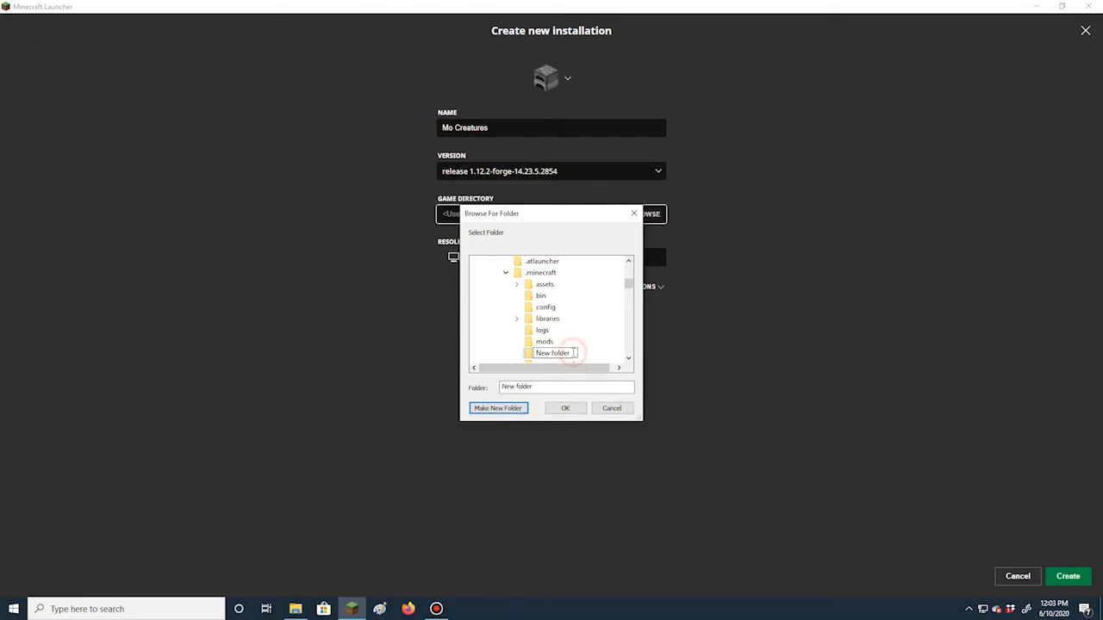
text(M)
double_click(533, 387)
click(540, 387)
drag(542, 387, 502, 386)
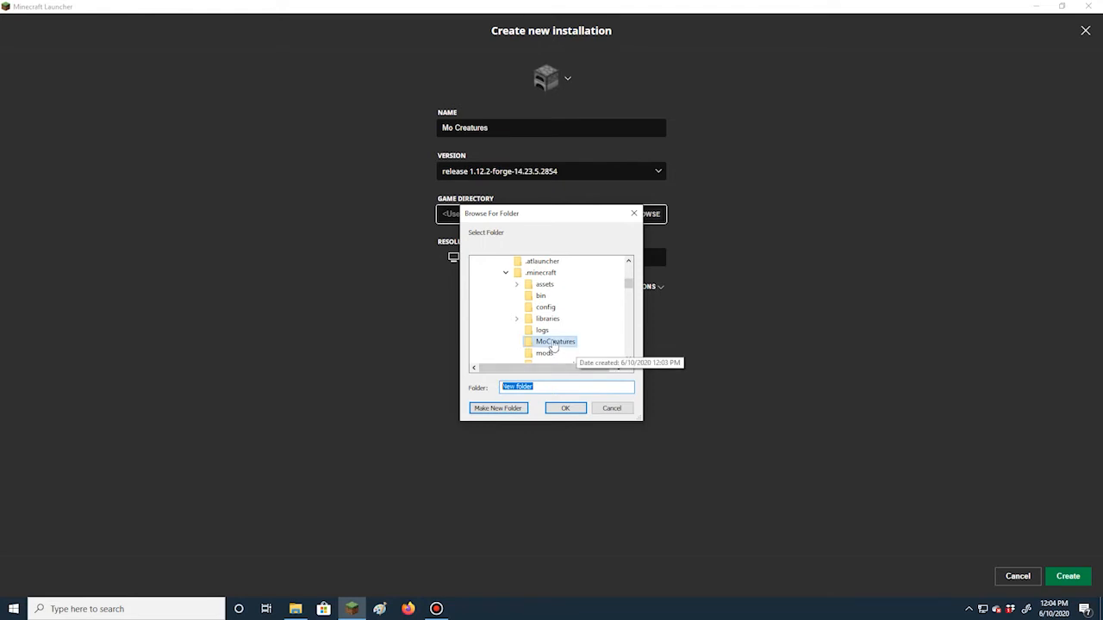
click(567, 409)
Step: Check the end of the game directory path and create the Mo Creatures installation
drag(586, 214, 622, 215)
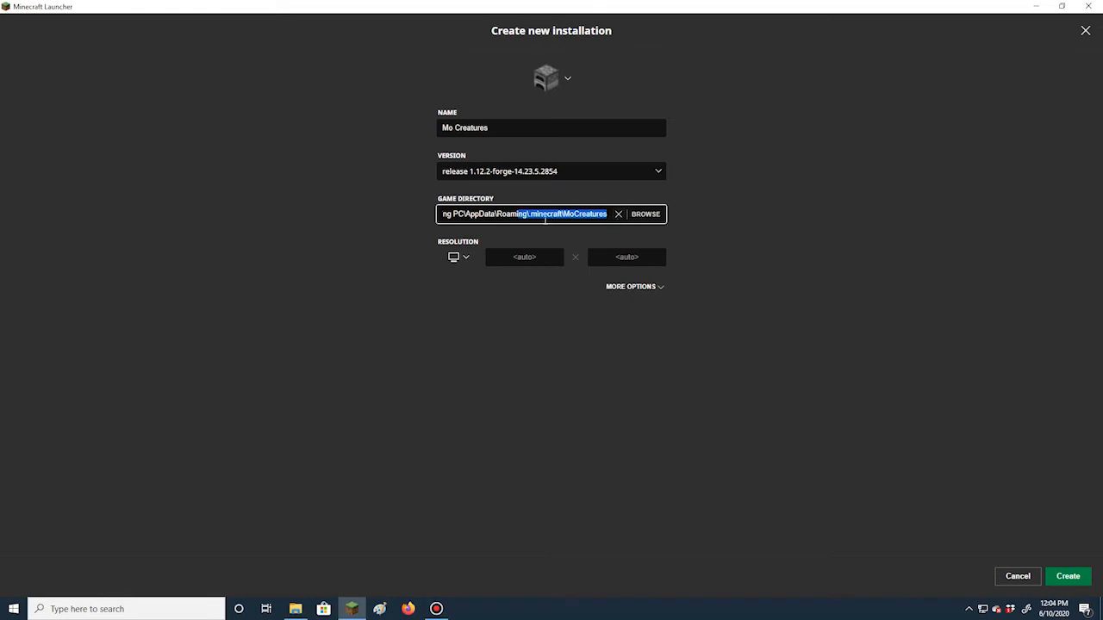
drag(564, 215, 598, 213)
click(1067, 579)
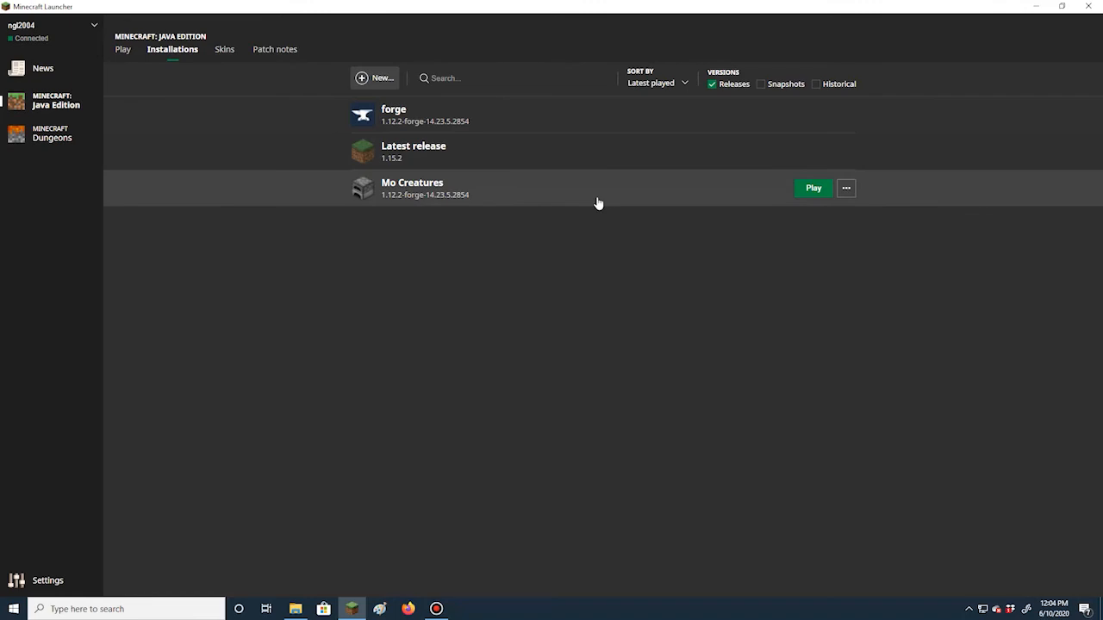
Step: Launch the Mo Creatures installation, check its mod list for Minecraft Forge and return to the title screen
click(805, 193)
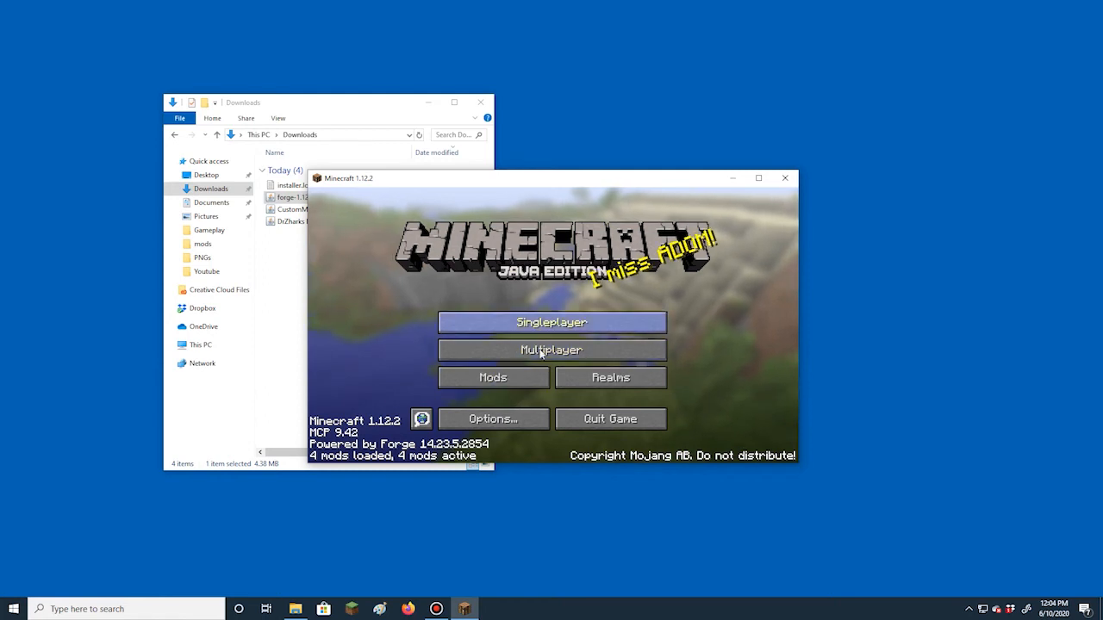
click(516, 381)
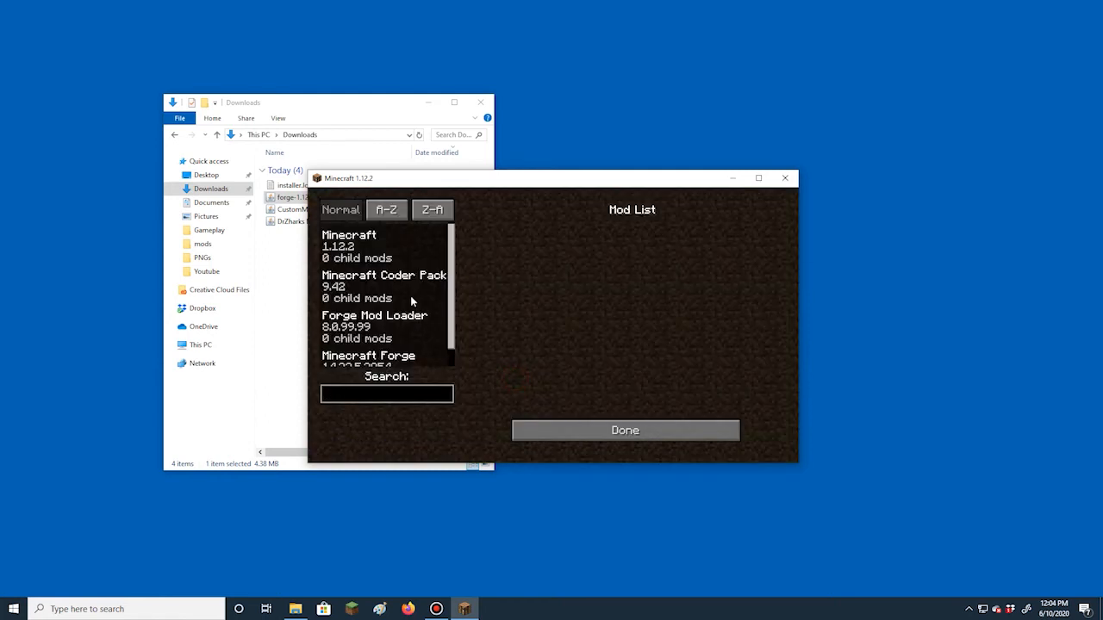
drag(453, 291, 449, 336)
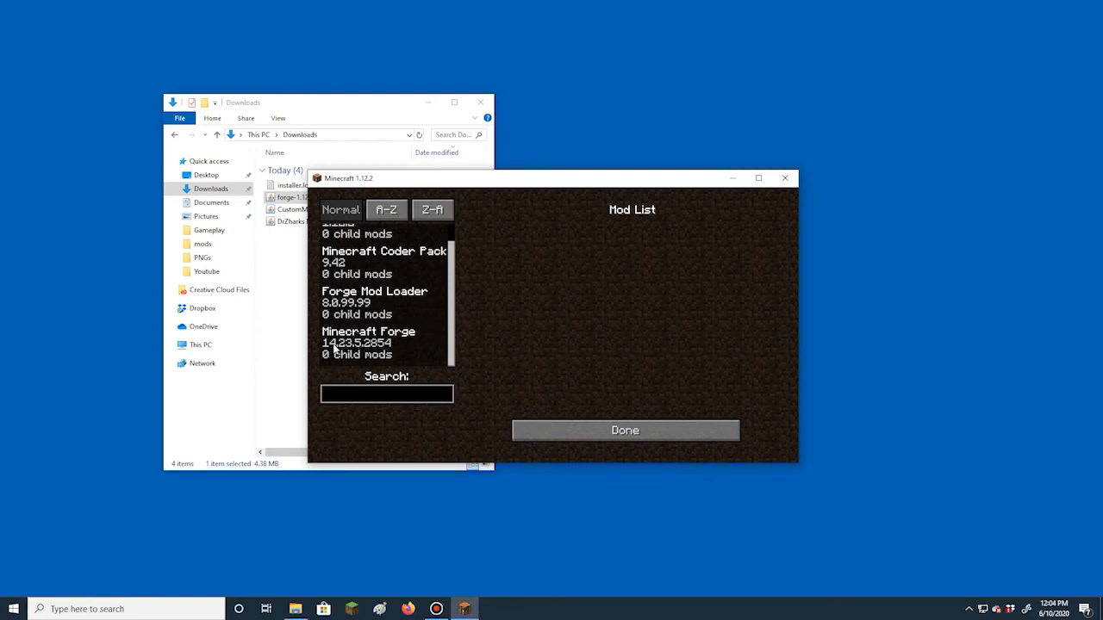
click(577, 427)
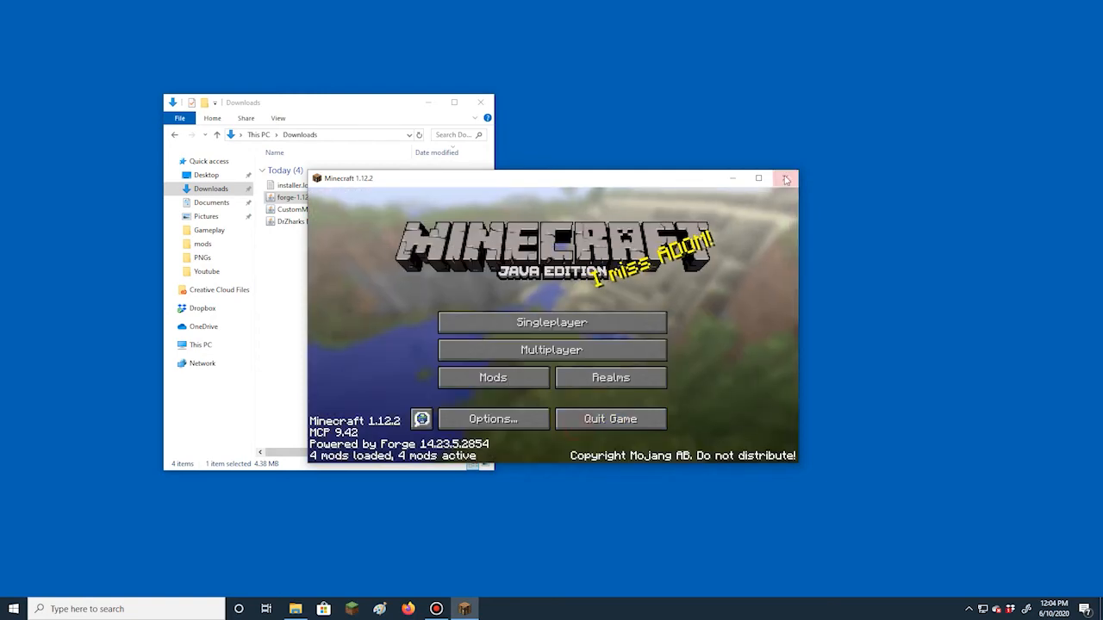
Step: Close the running Minecraft game and open the %appdata% folder through Windows search
click(783, 180)
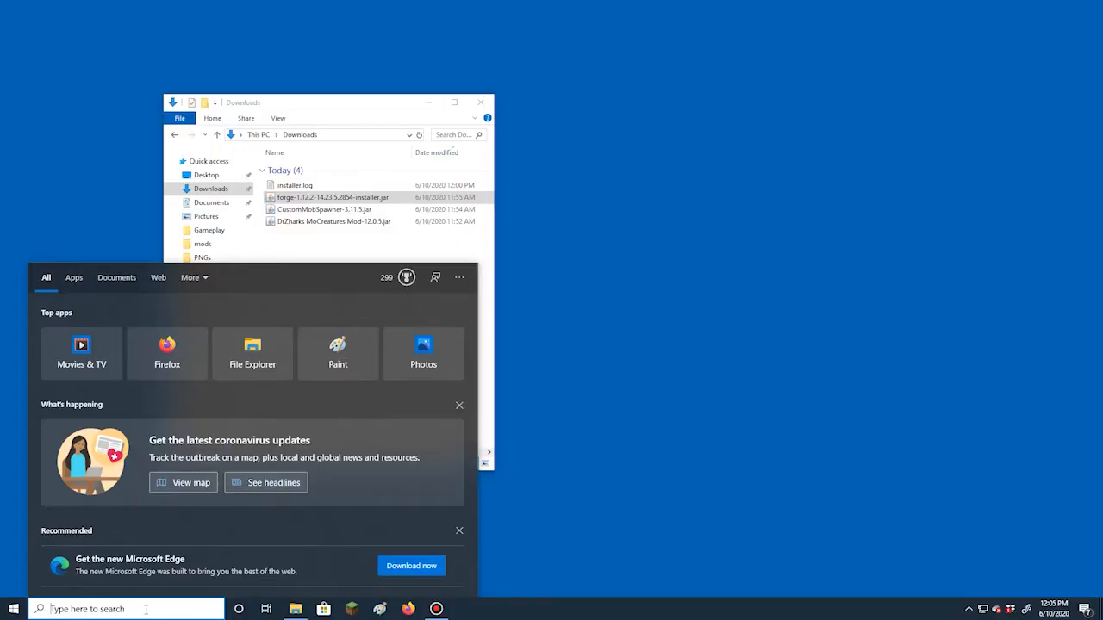
text(%)
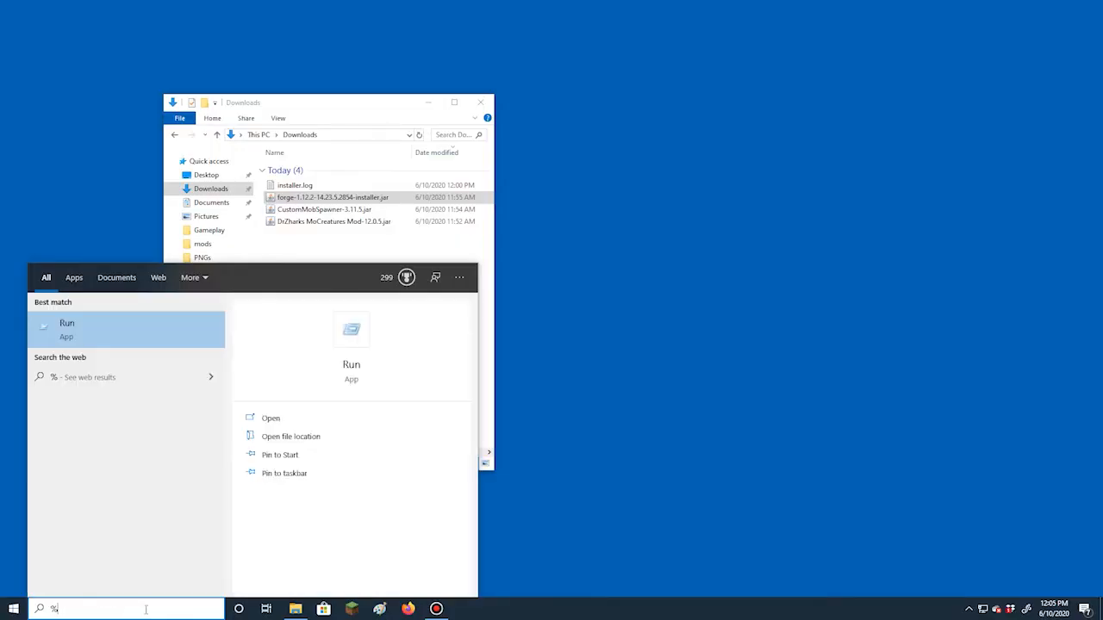
text(appda)
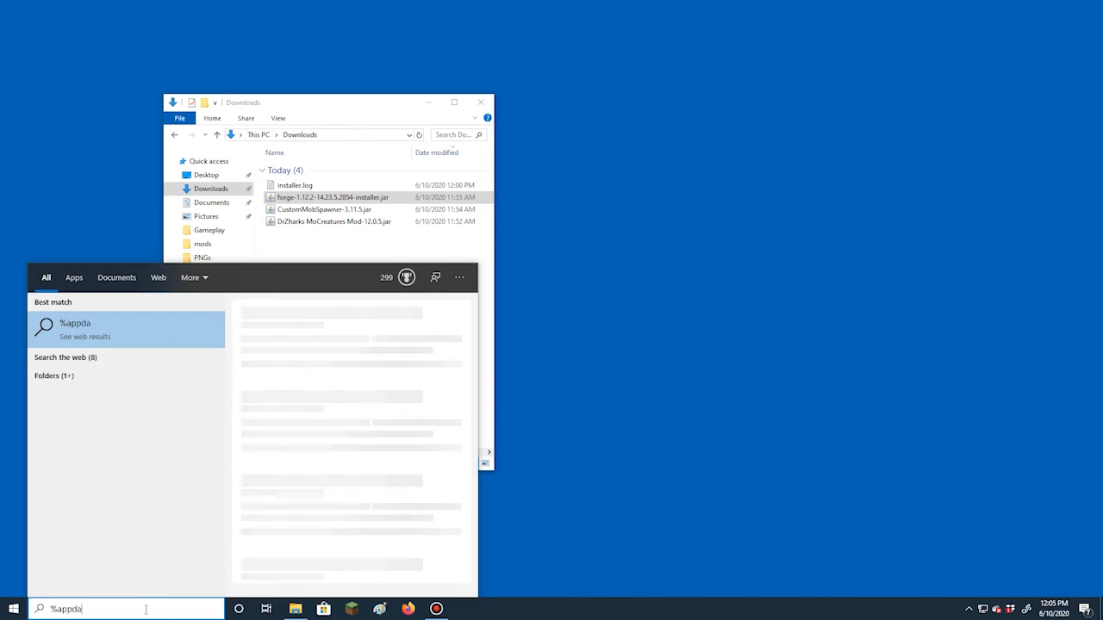
text(ta%)
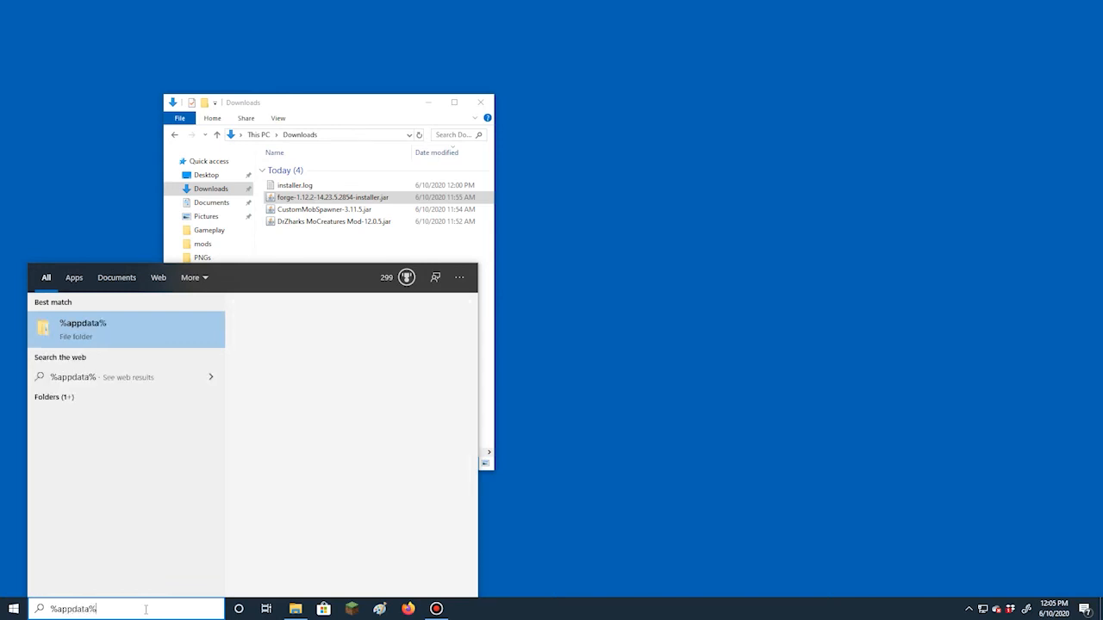
key(Return)
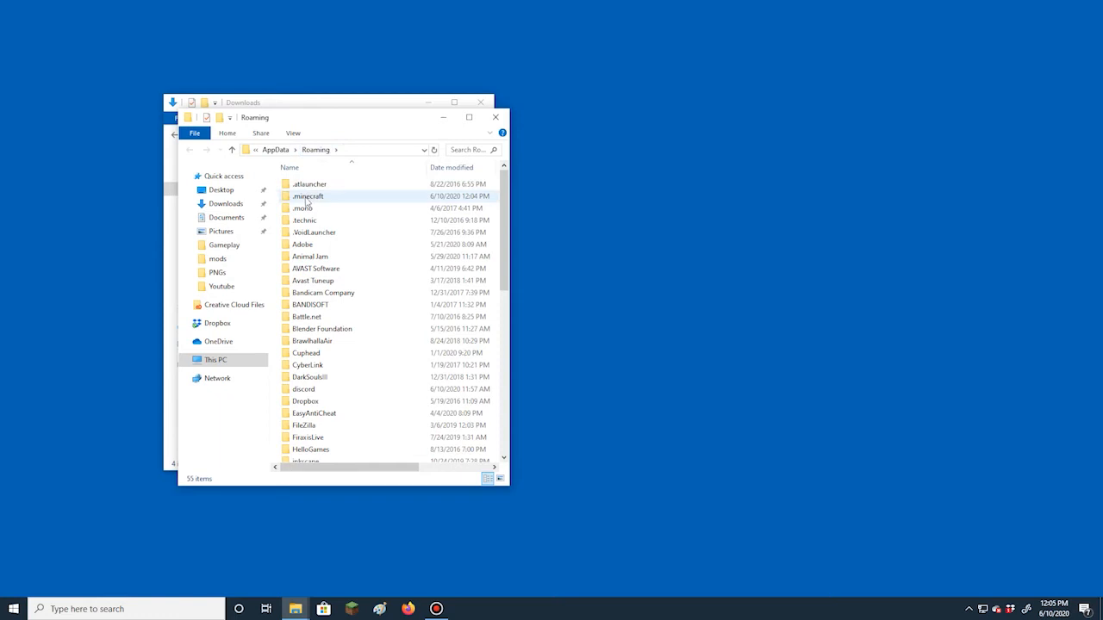
Step: Open the mods folder inside .minecraft\MoCreatures and place its window beside the Downloads window
double_click(303, 197)
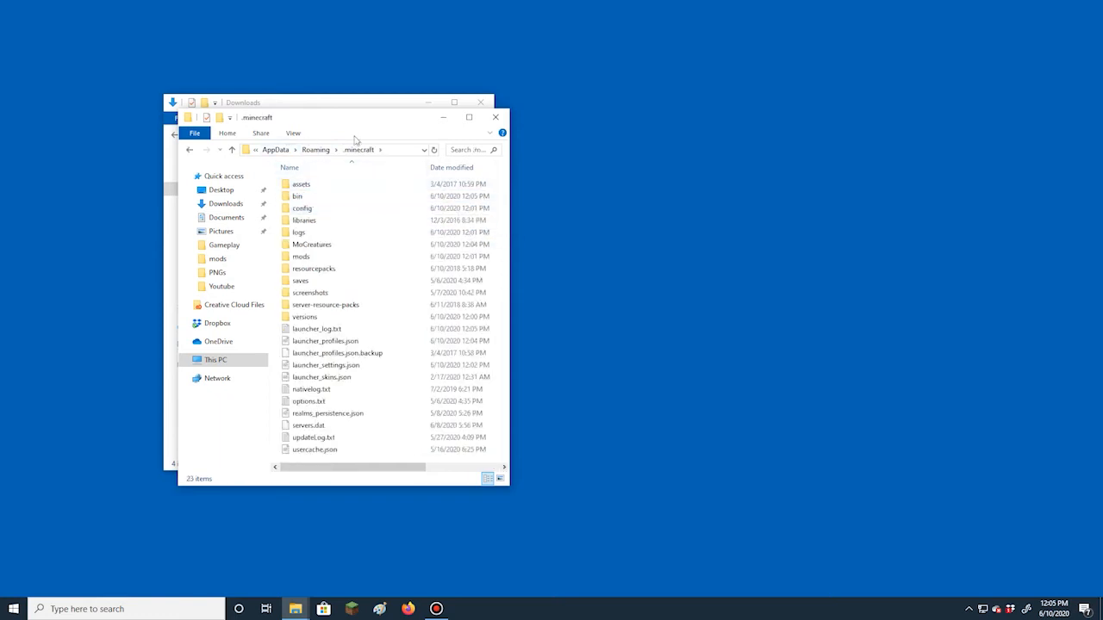
double_click(307, 246)
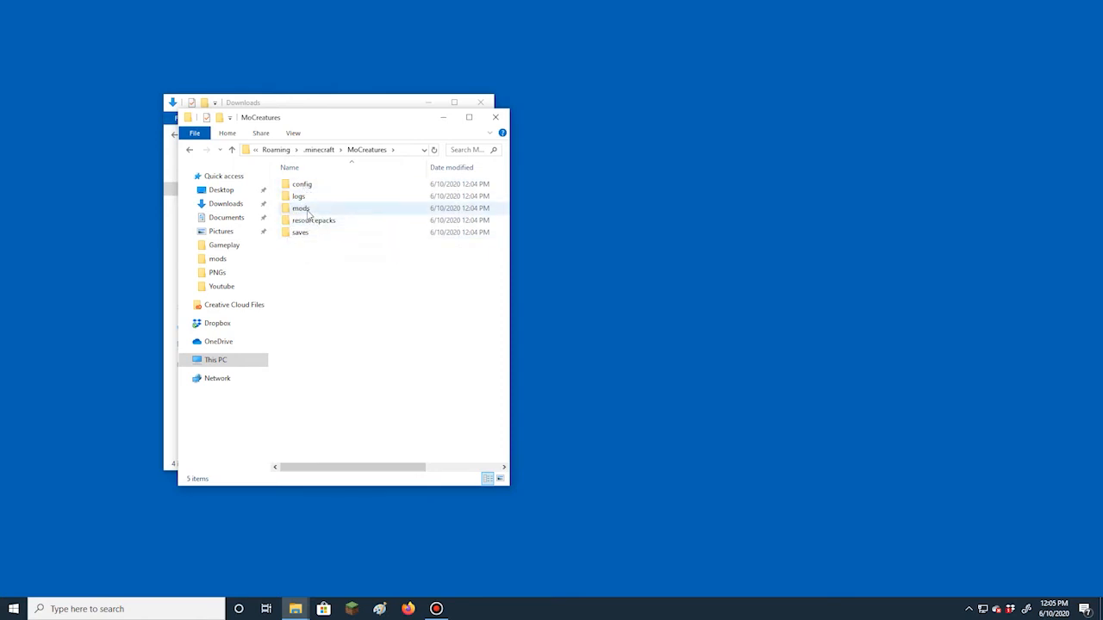
double_click(305, 210)
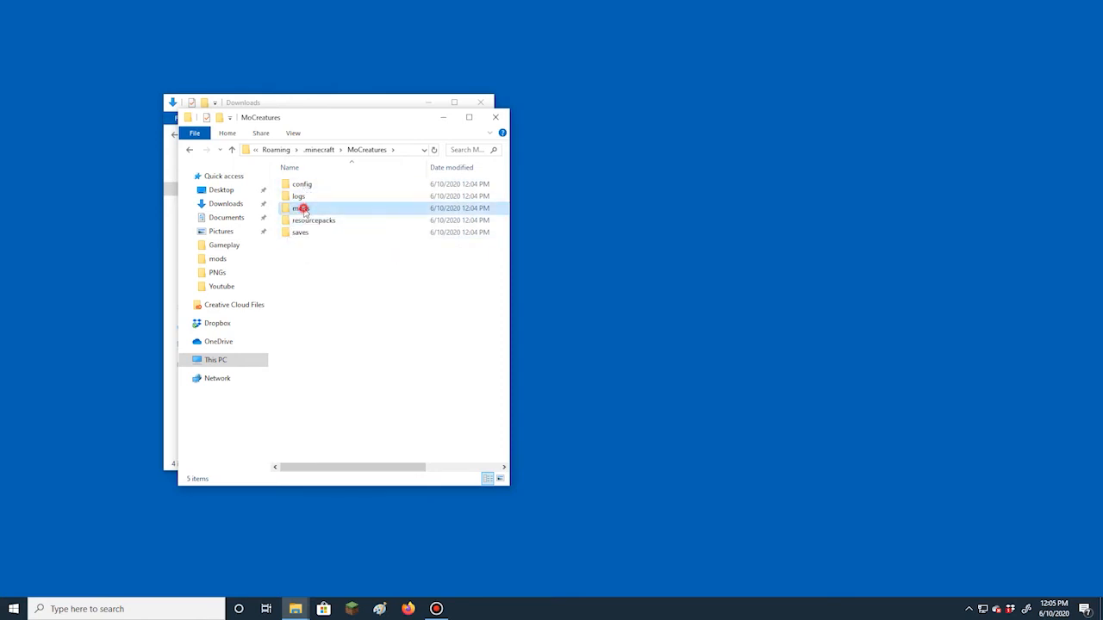
click(324, 123)
drag(345, 131, 670, 113)
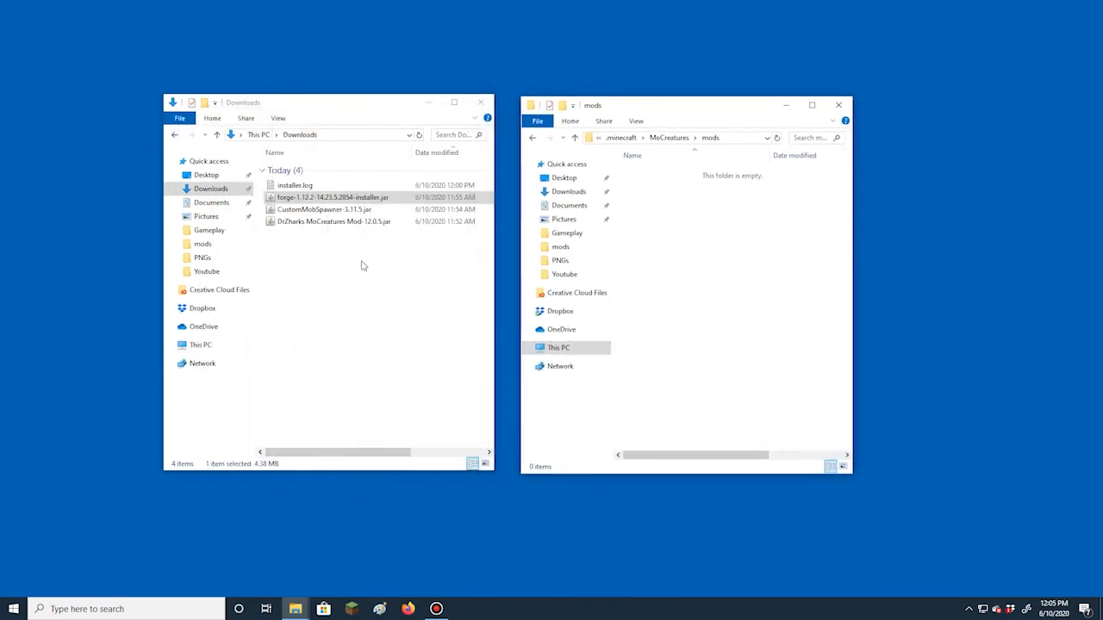
Step: Move CustomMobSpawner-3.11.5.jar and DrZharks MoCreatures Mod-12.0.5.jar from Downloads into the MoCreatures mods folder
click(307, 210)
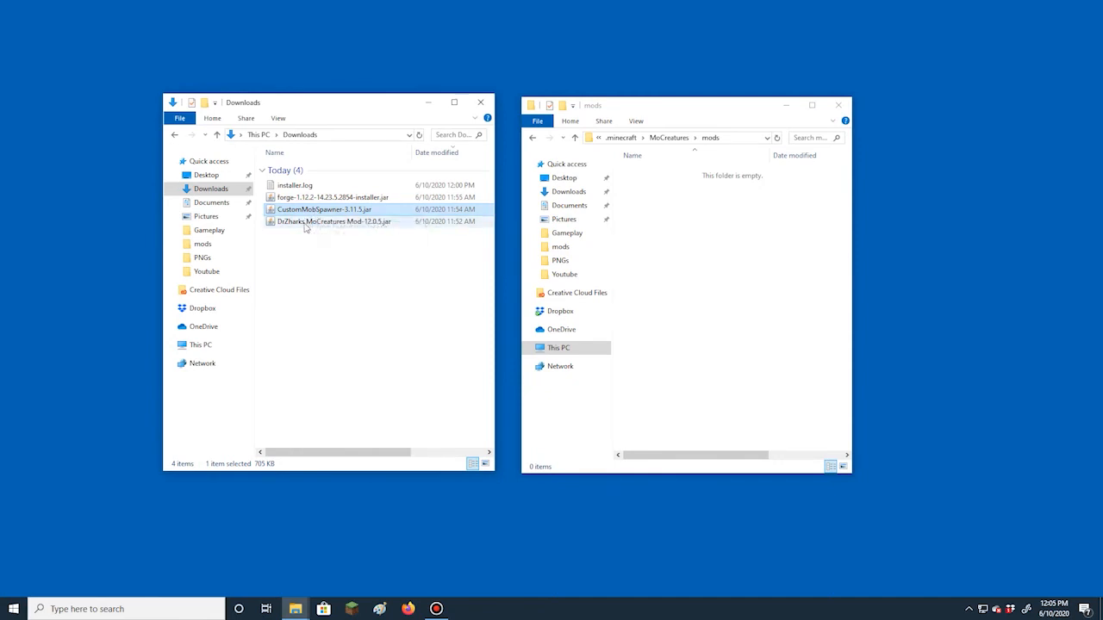
ctrl+click(304, 222)
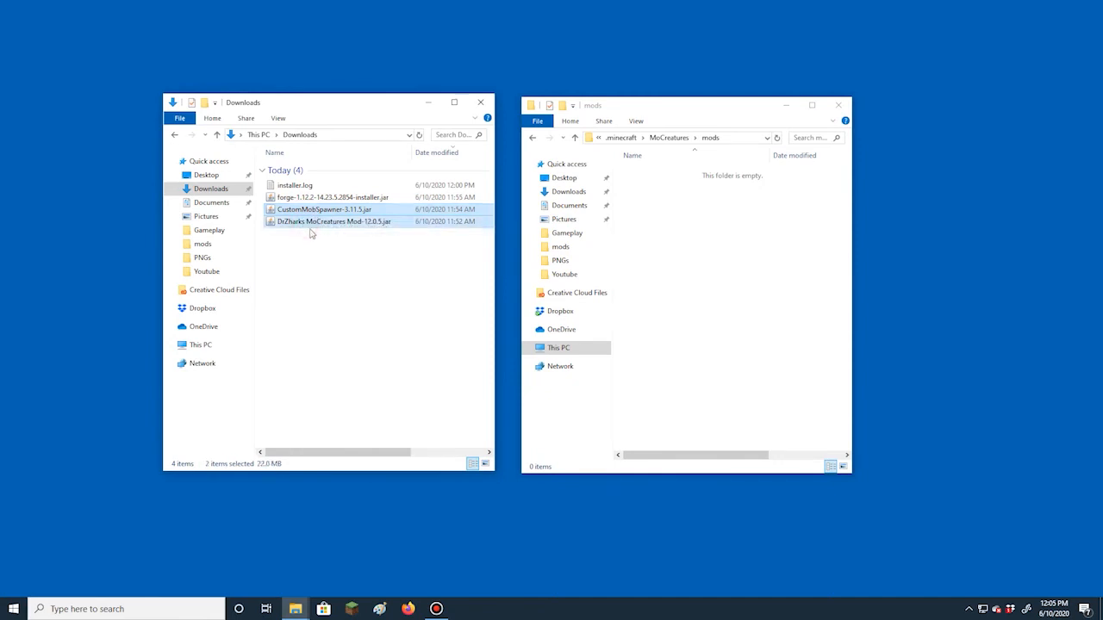
drag(283, 210, 674, 254)
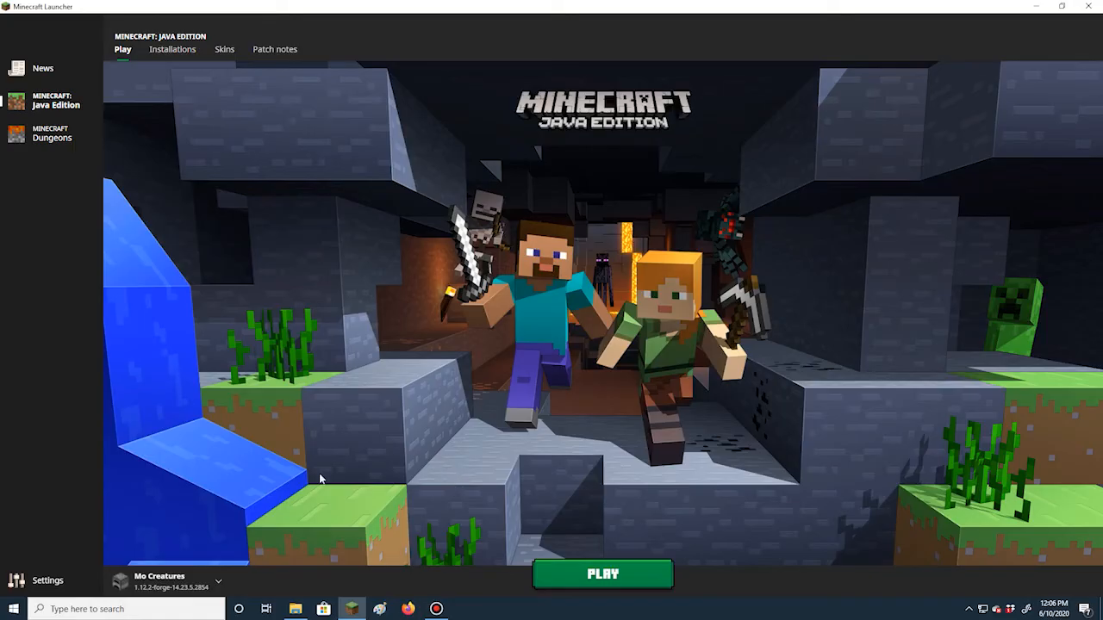
Step: Select the Mo Creatures installation in the Minecraft Launcher and launch the game
click(218, 585)
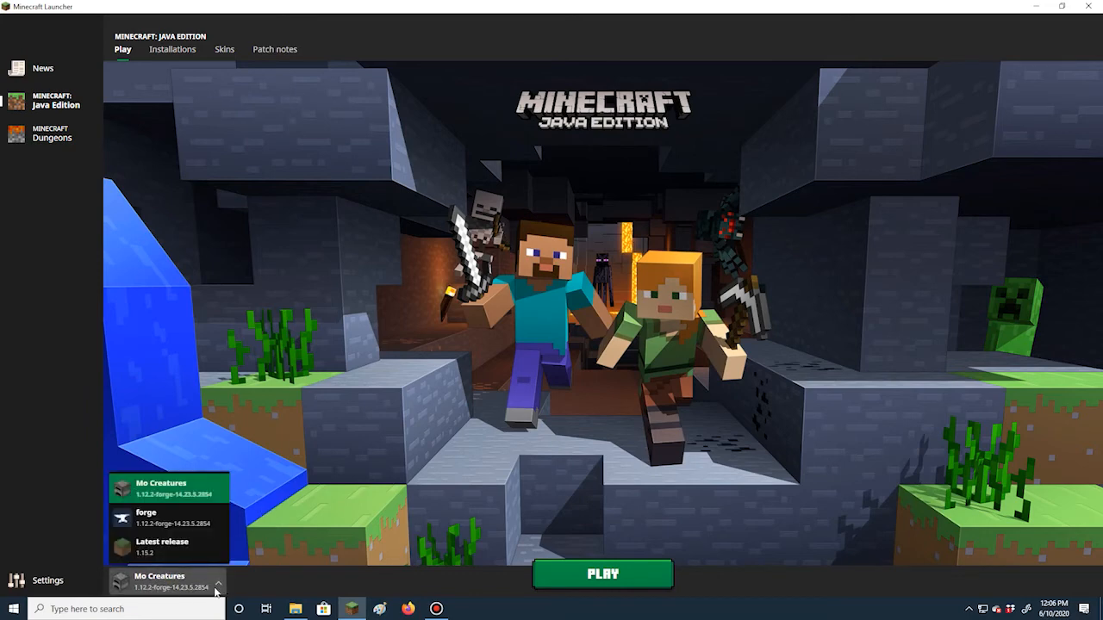
click(175, 489)
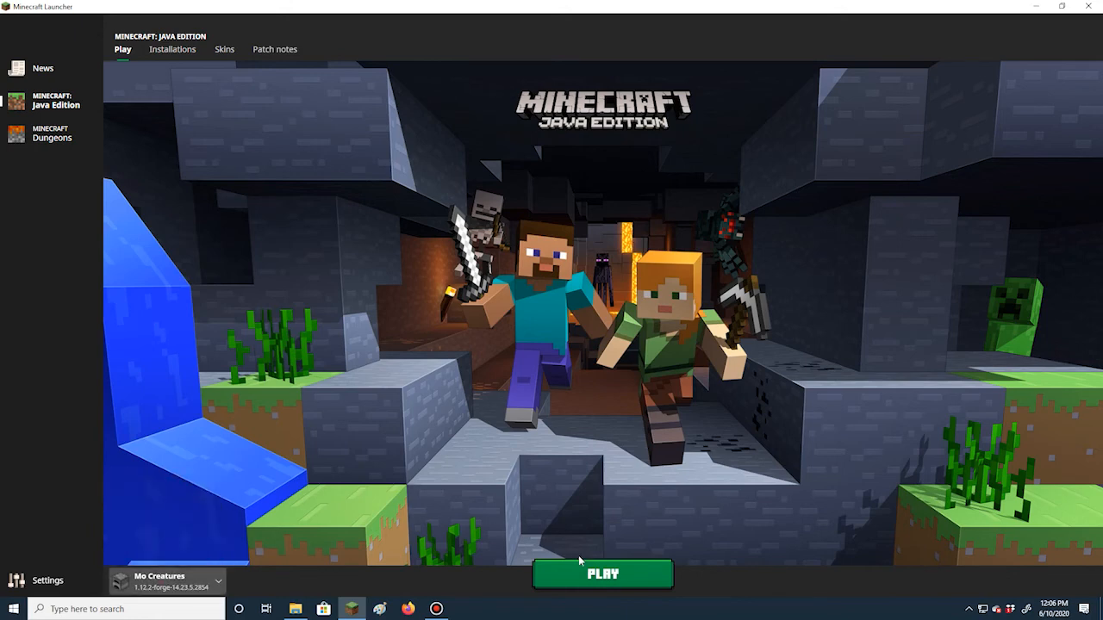
click(591, 584)
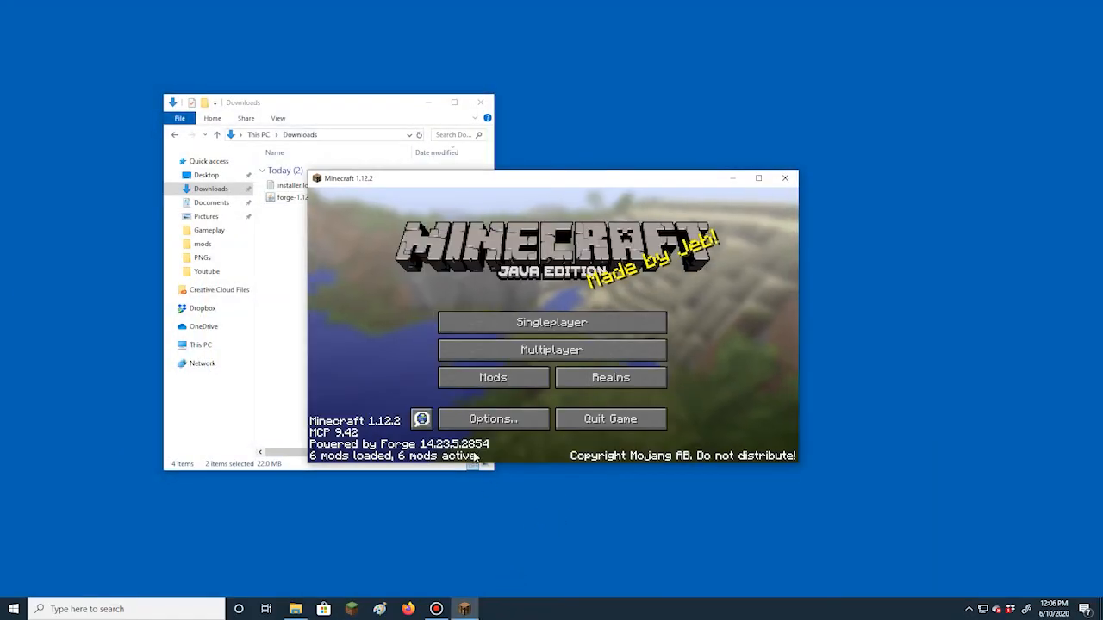
Step: Check the game's mod list for DrZhark's CustomSpawner and Mo'Creatures, and return to the title screen
click(496, 383)
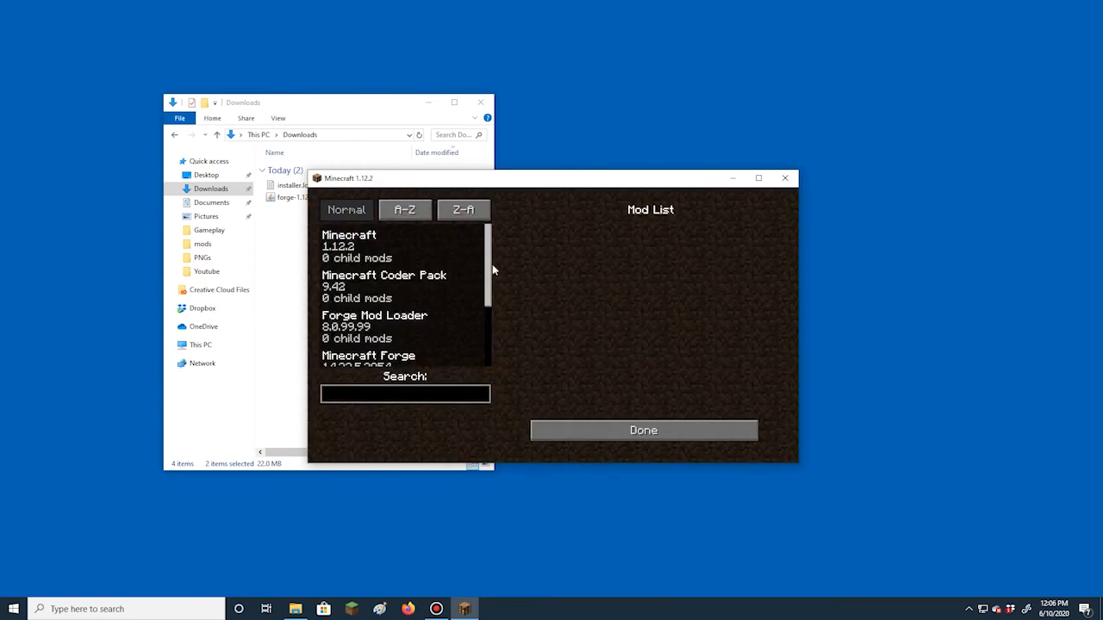
drag(488, 277, 488, 359)
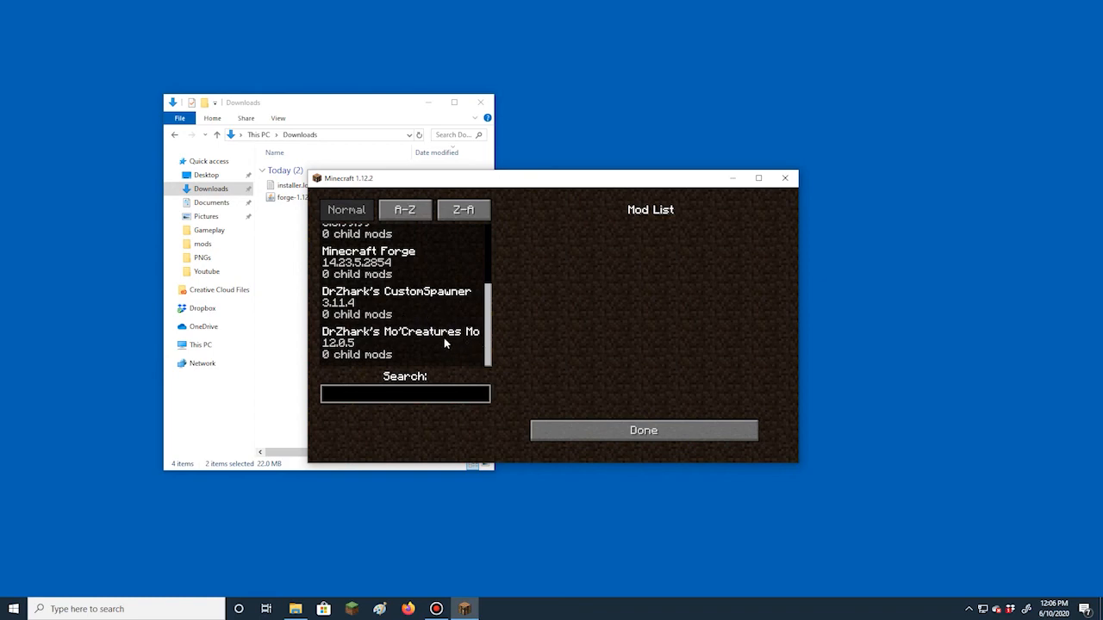
click(601, 427)
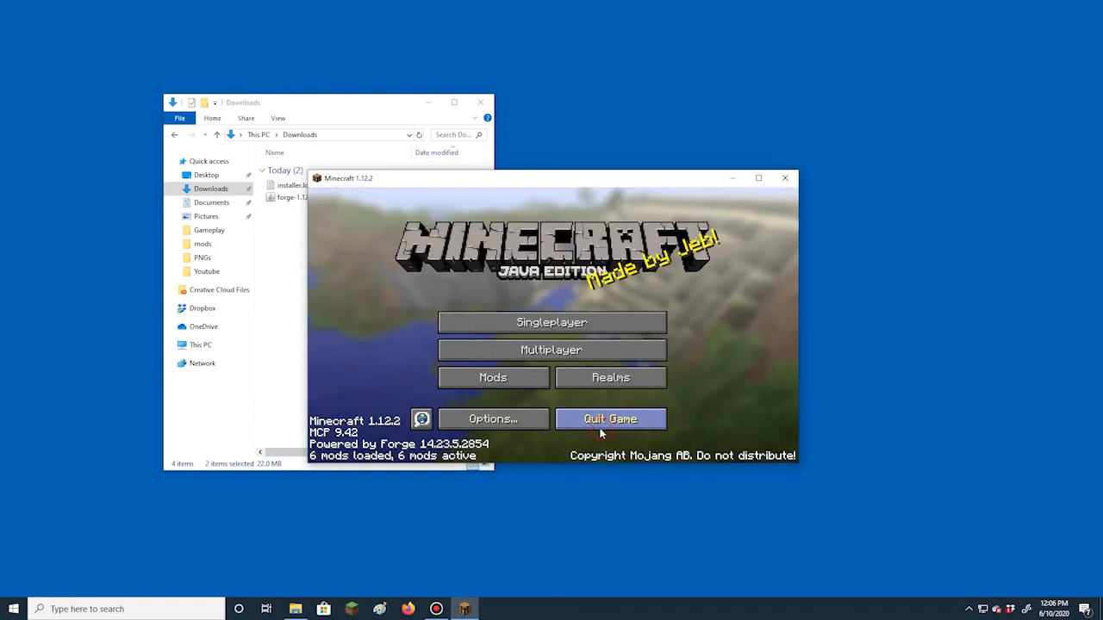
Step: Create a new singleplayer world with the game mode set to Creative
click(532, 323)
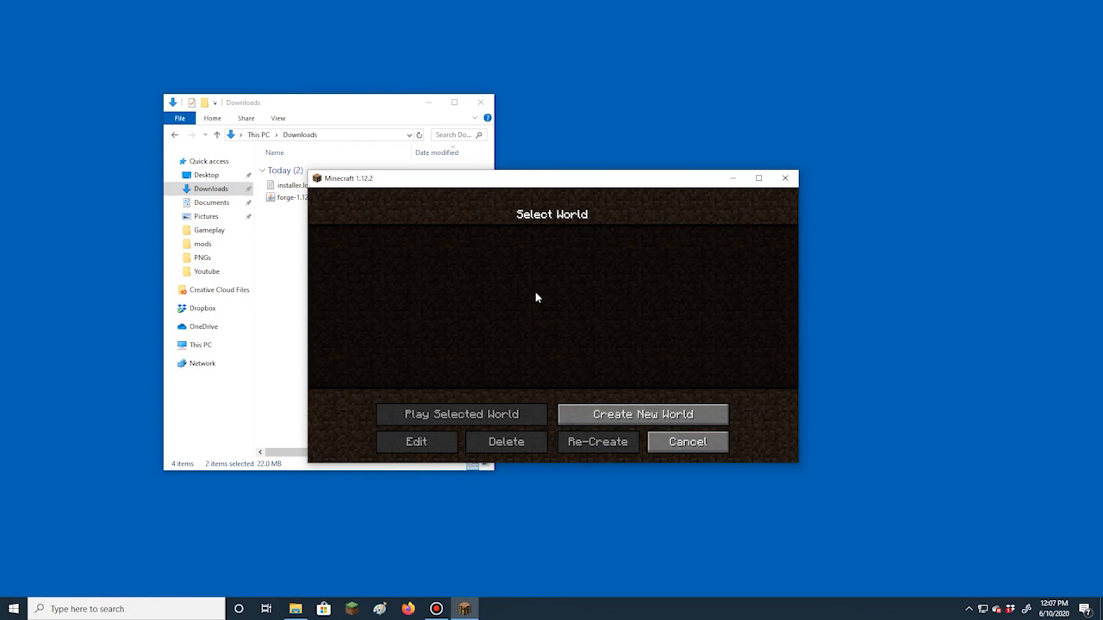
click(623, 416)
click(572, 334)
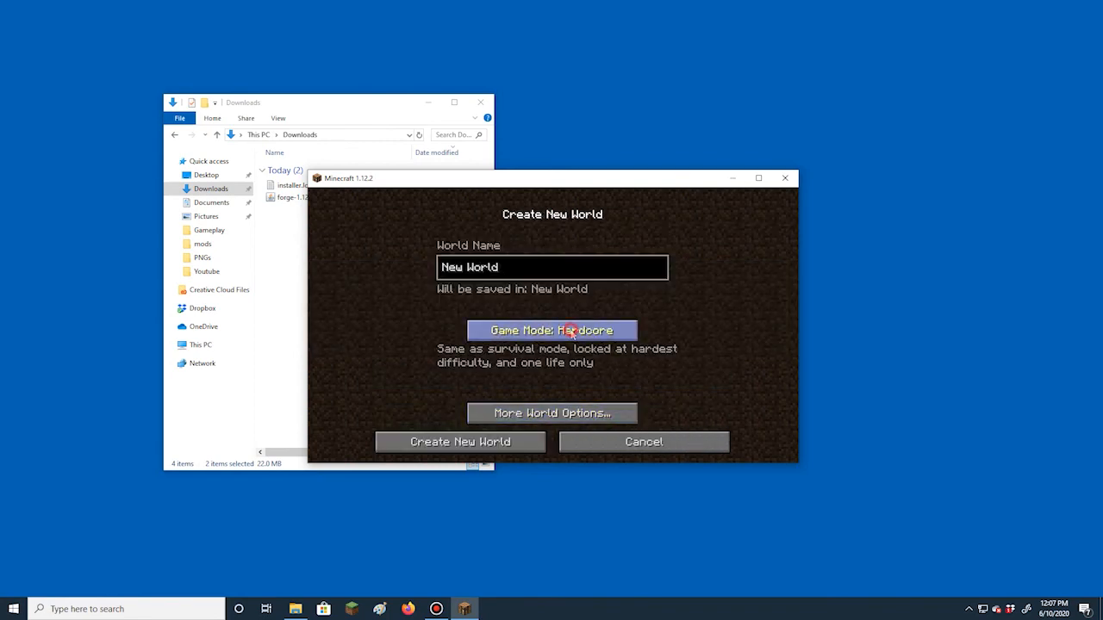
click(585, 335)
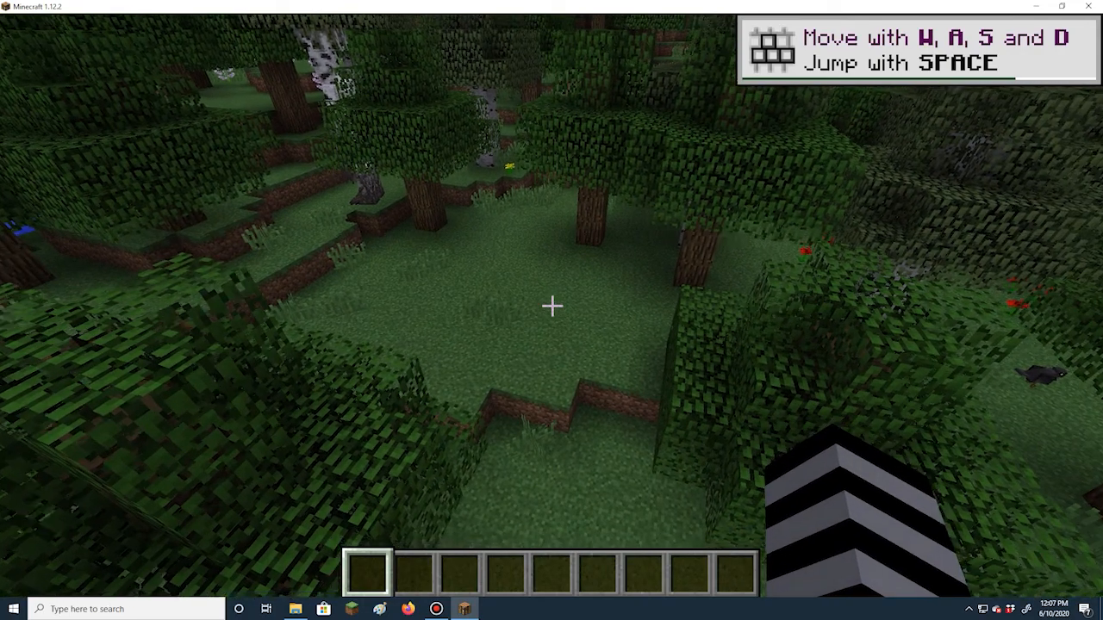
Step: Walk forward a little in the world and search the creative inventory for "spawn"
key(w)
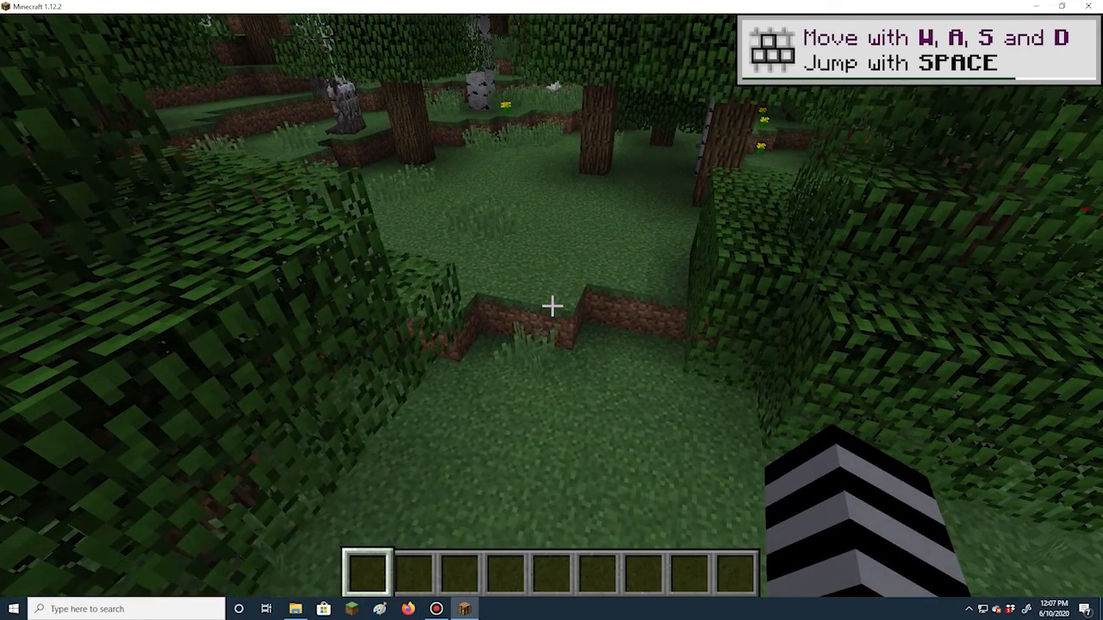
key(e)
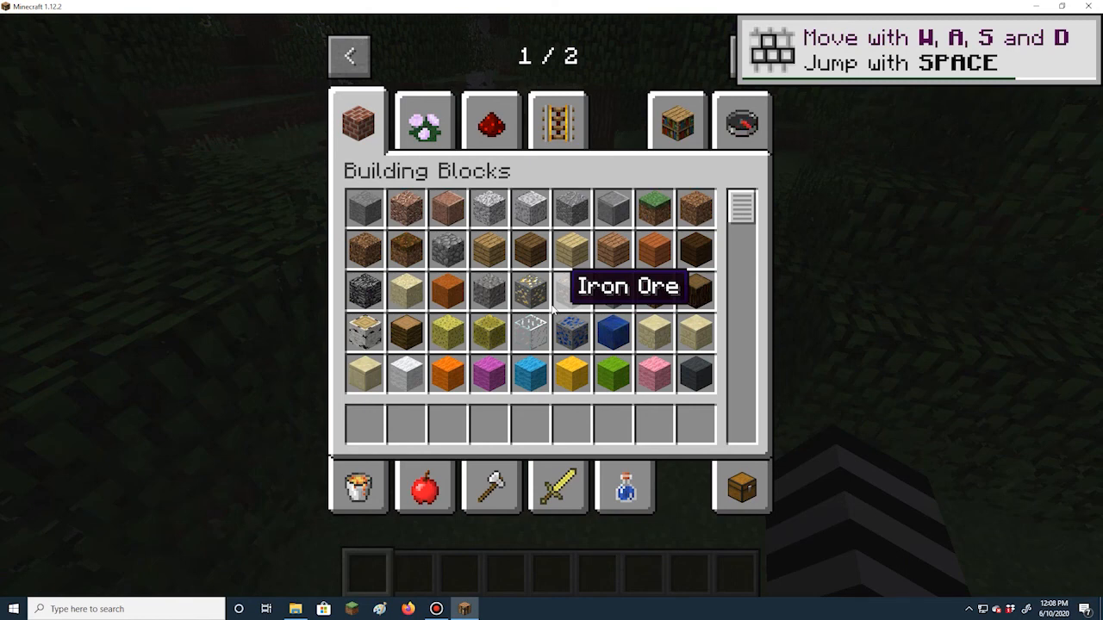
click(741, 122)
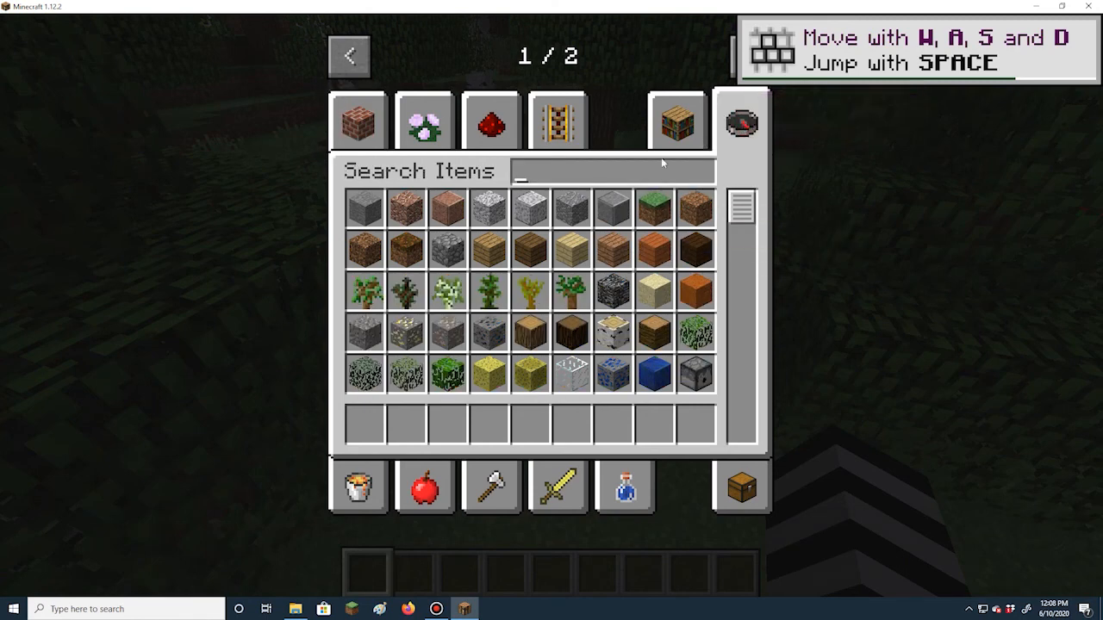
text(spa)
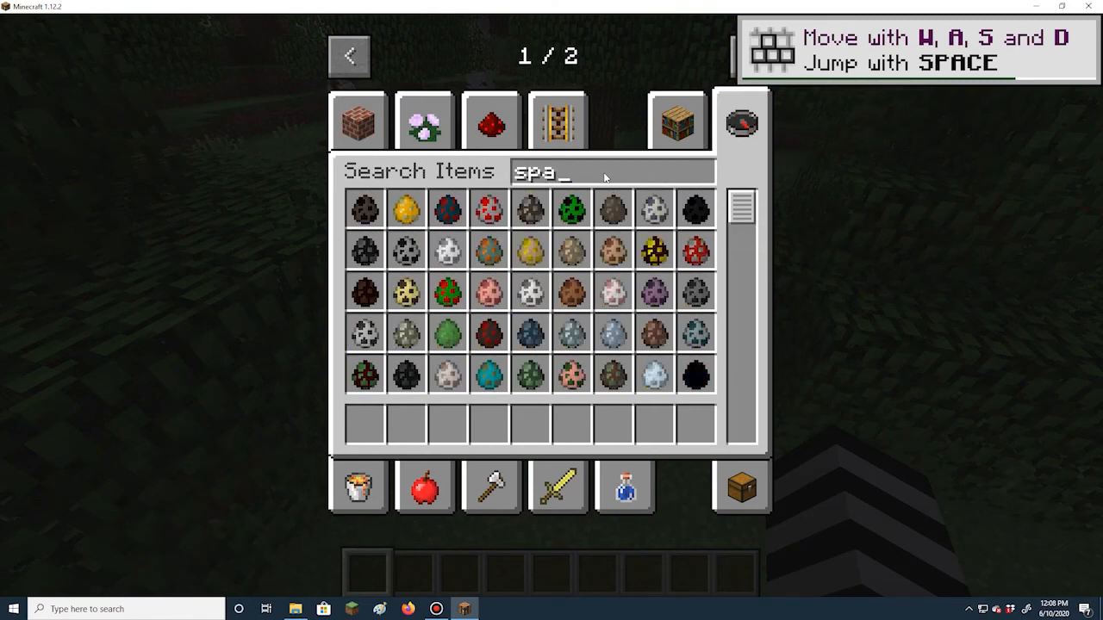
text(wn)
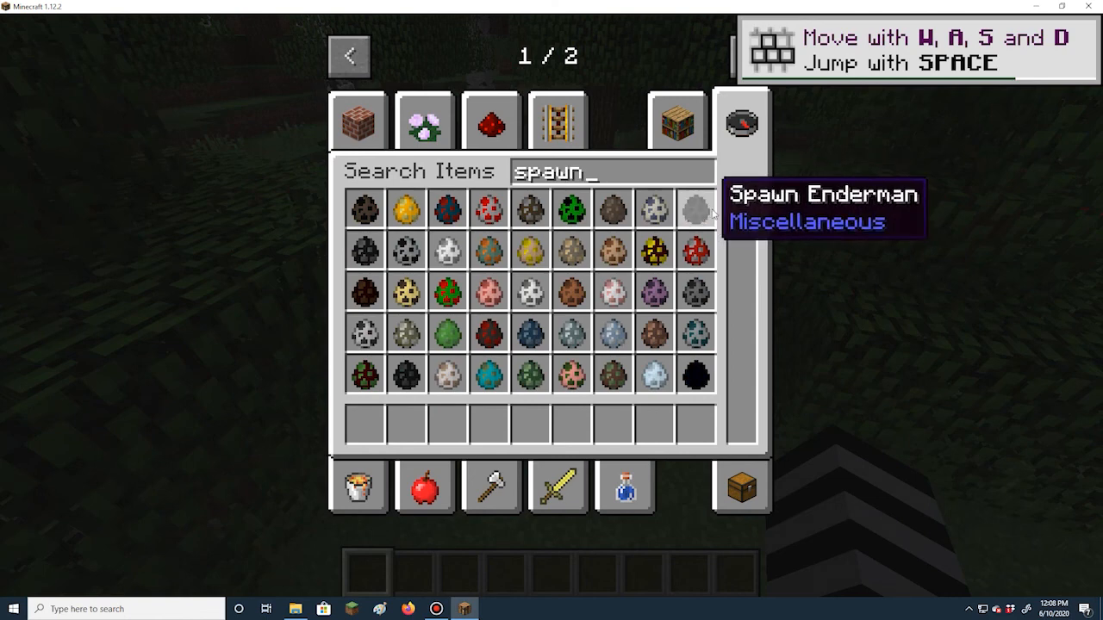
Step: Put the red-and-yellow spawn egg and the Spawn Turtle egg in the first two hotbar slots and close the inventory
click(735, 217)
drag(735, 222, 720, 308)
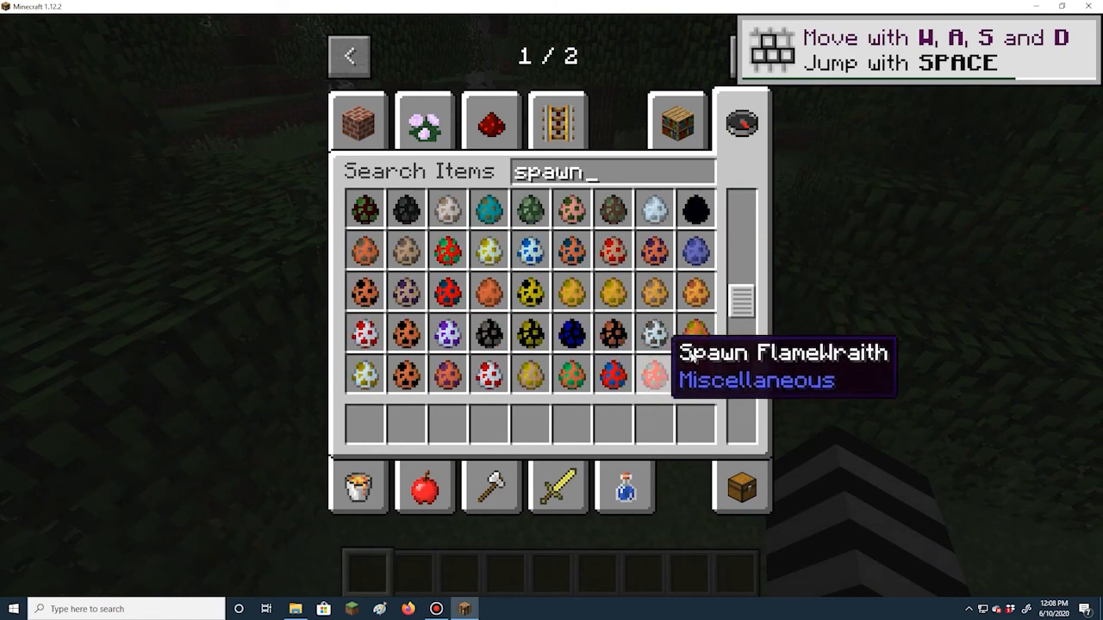
drag(735, 309, 734, 385)
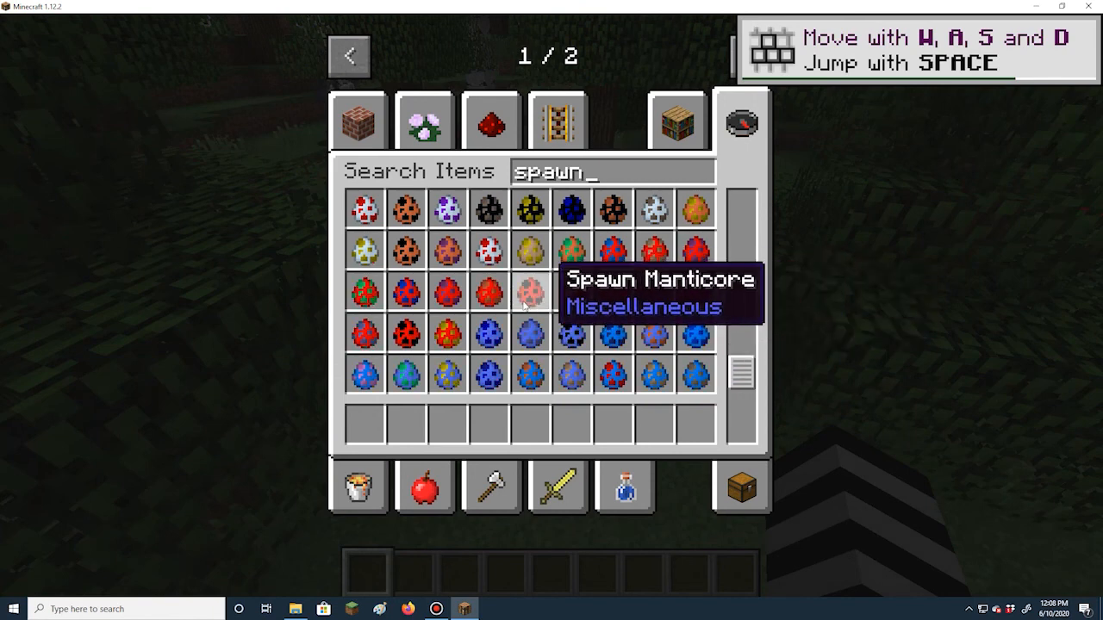
click(444, 334)
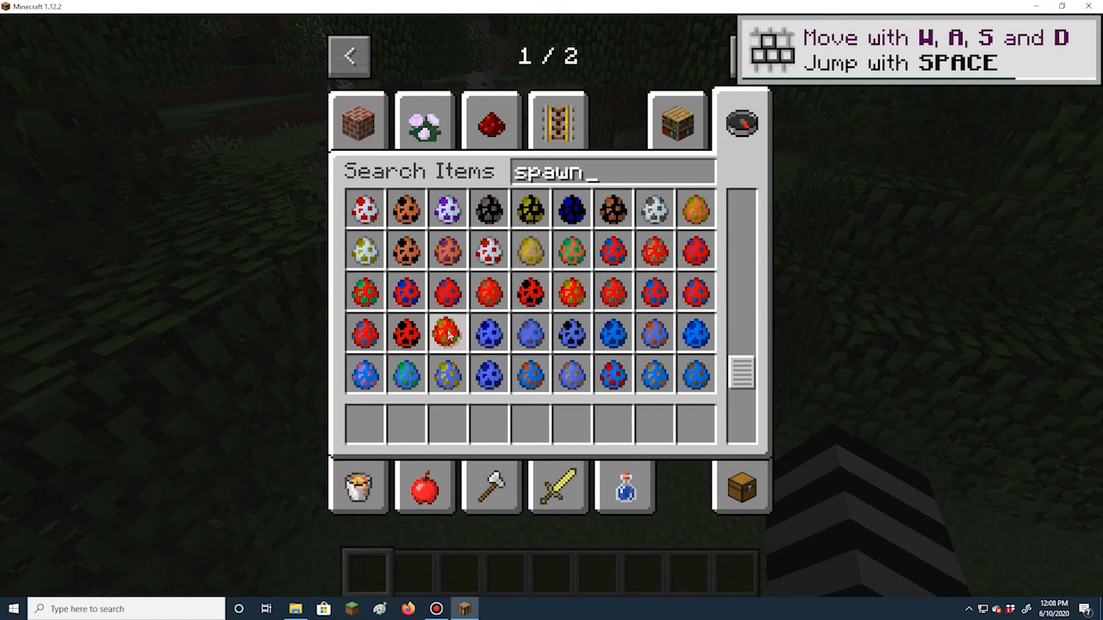
click(366, 425)
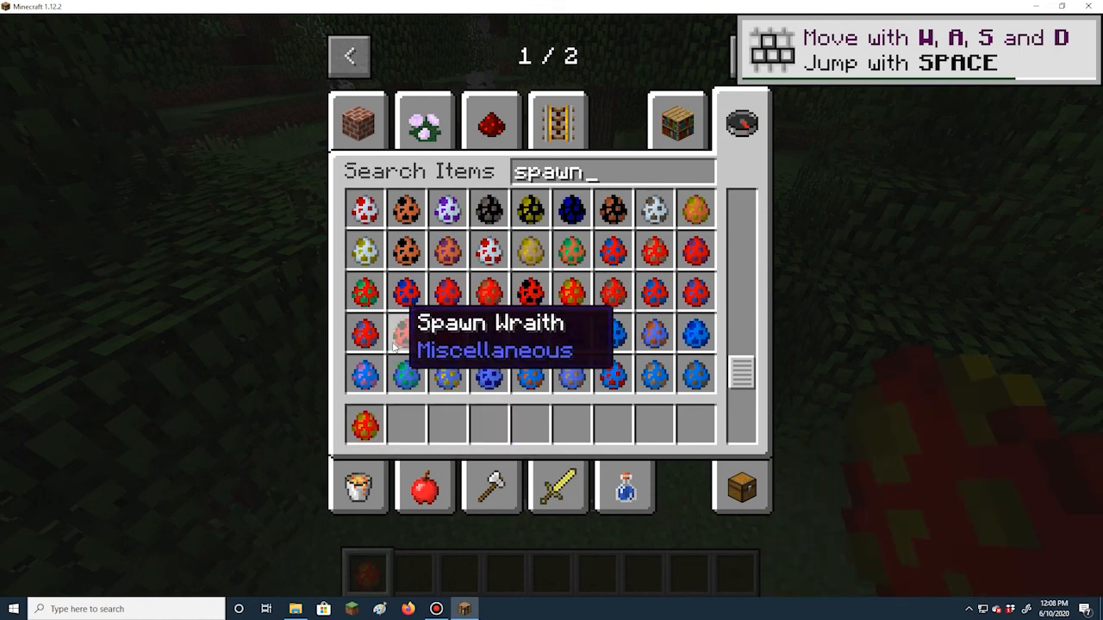
click(363, 338)
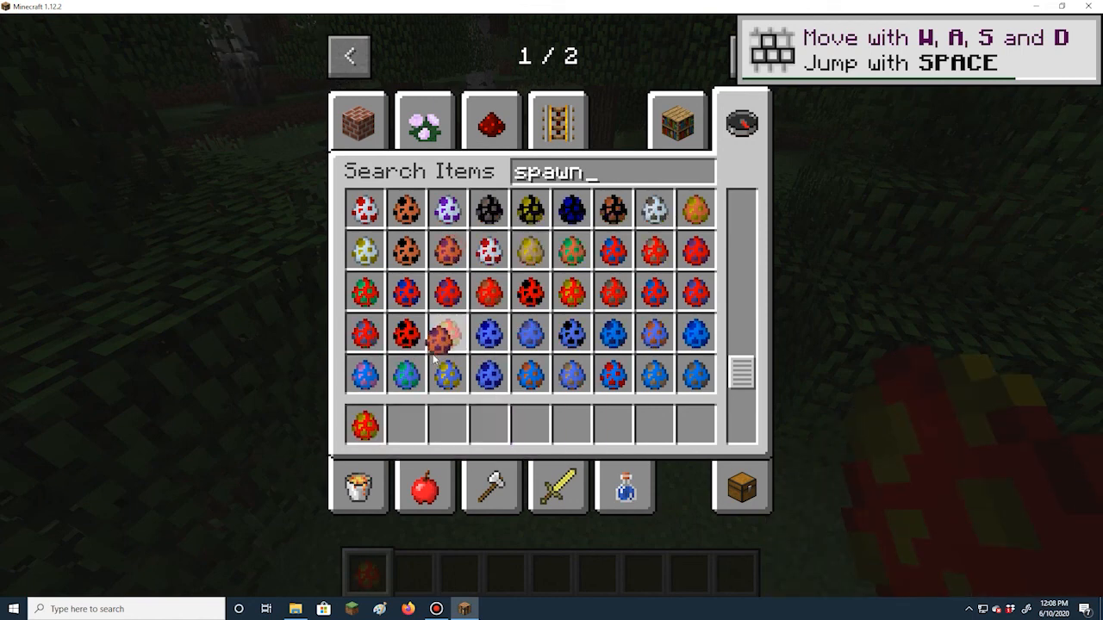
click(409, 427)
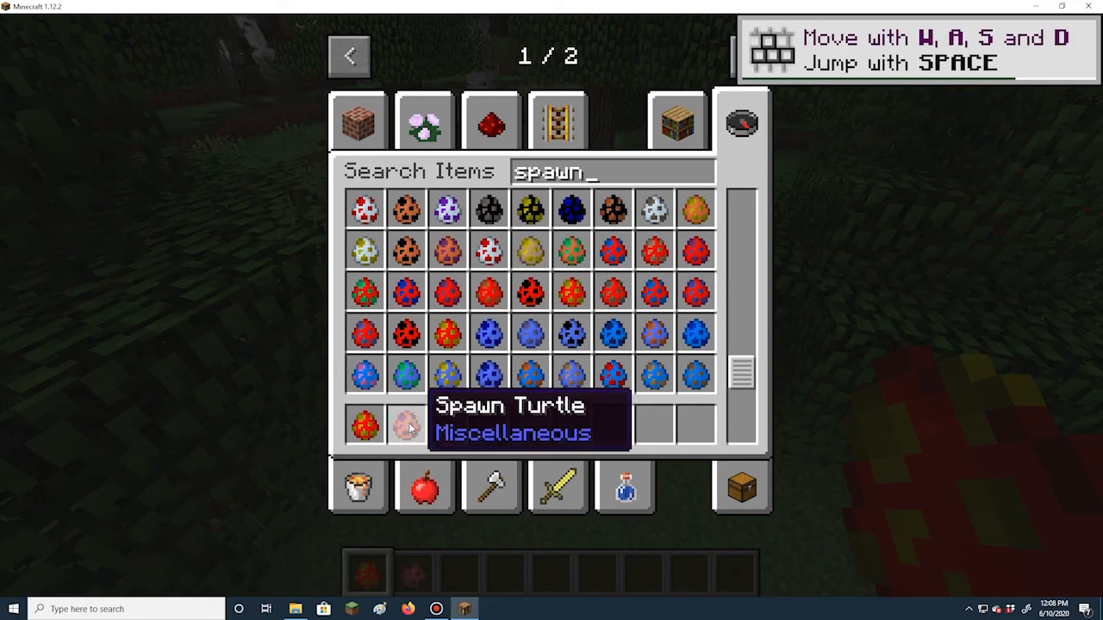
key(Escape)
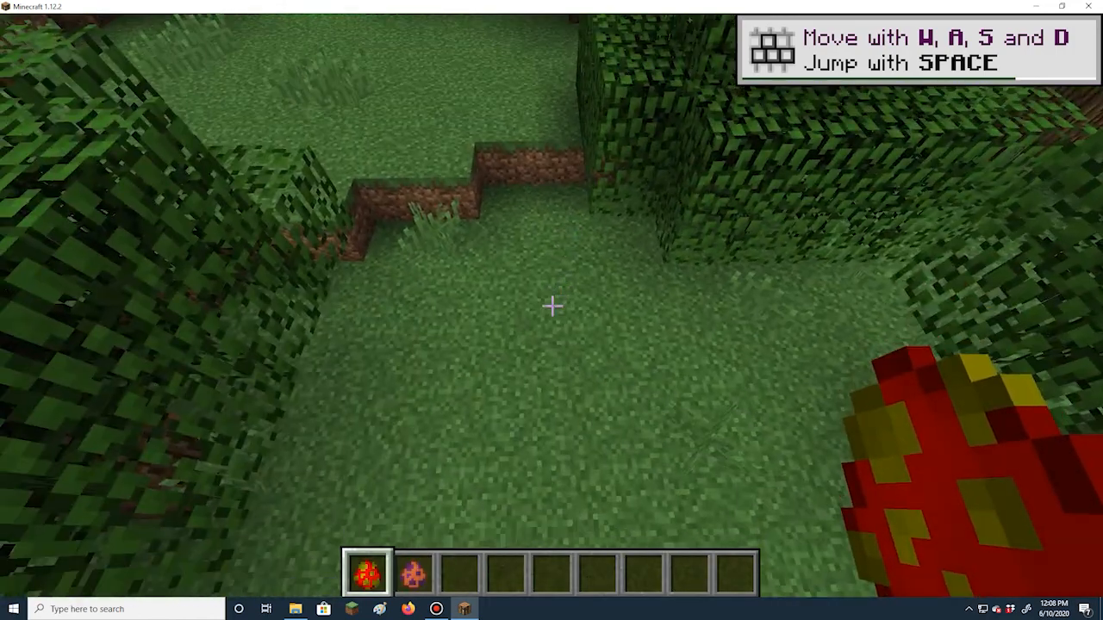
Step: Spawn two wolves on the grass using the red-and-yellow spawn egg
right_click(552, 306)
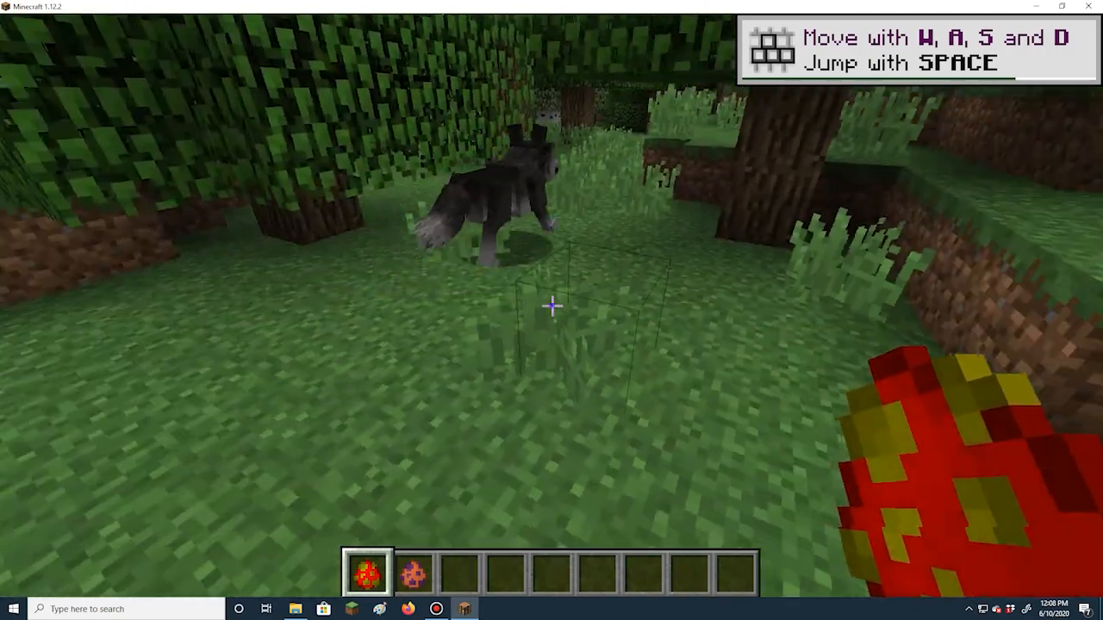
right_click(552, 305)
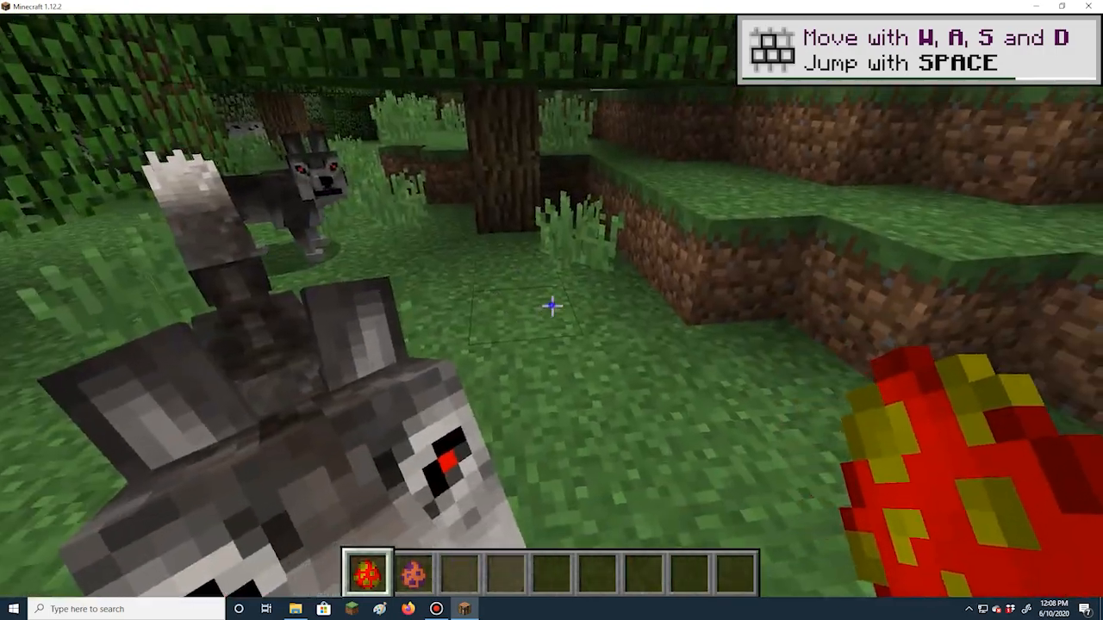
Step: Spawn more wolves on other patches of the forest grass with the red-and-yellow egg
right_click(552, 306)
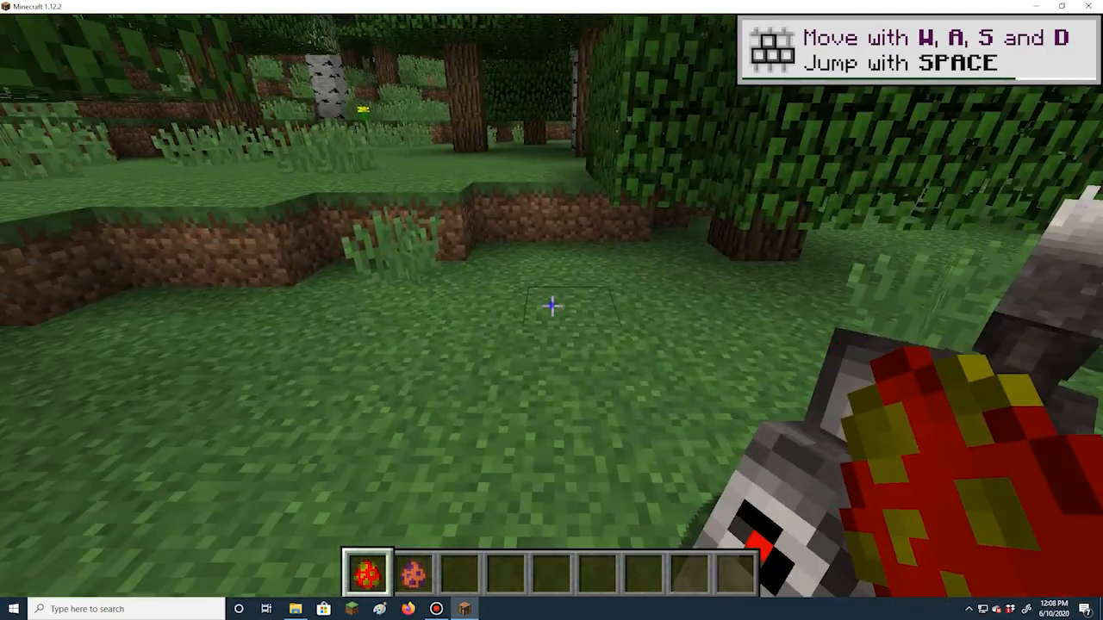
right_click(551, 306)
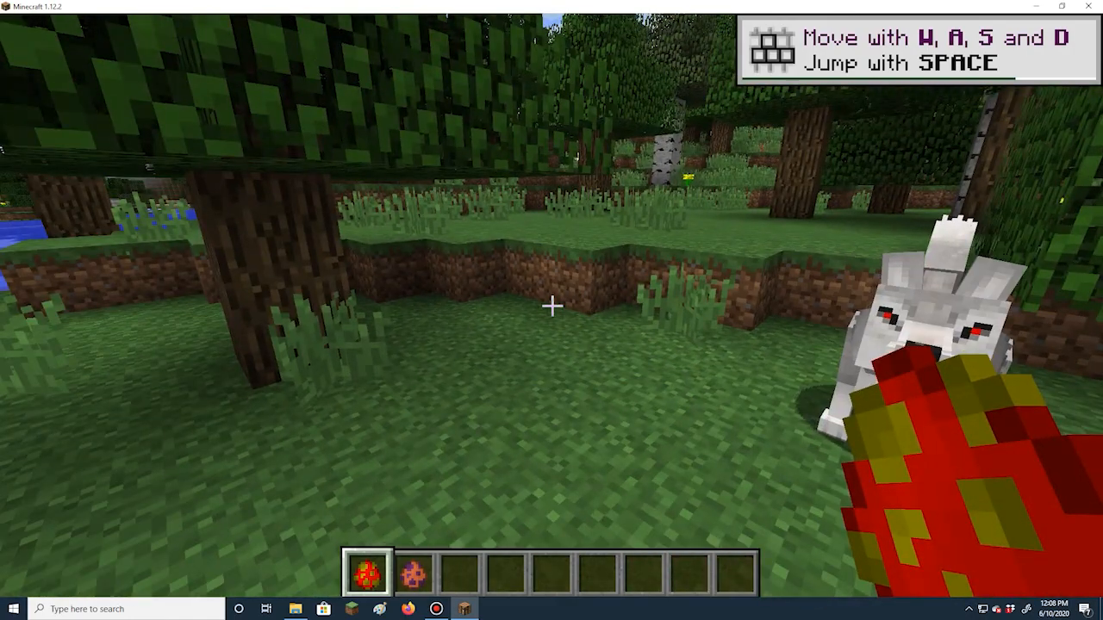
Step: Switch to the Spawn Turtle egg in the second hotbar slot and spawn turtles on the grass
scroll(551, 306, down, 1)
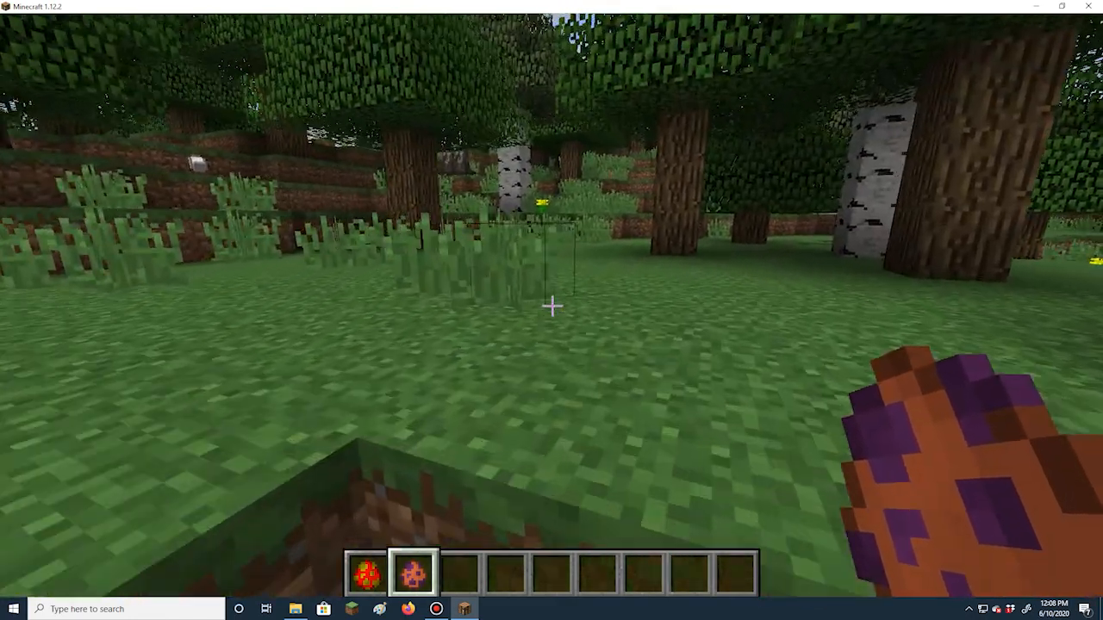
right_click(552, 306)
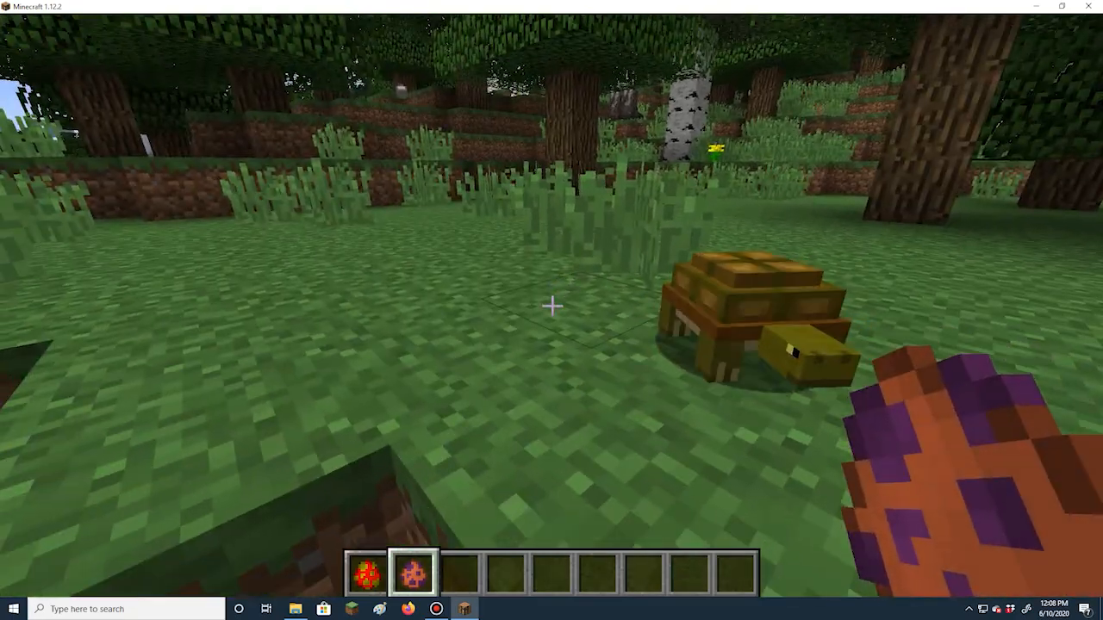
right_click(551, 306)
right_click(552, 306)
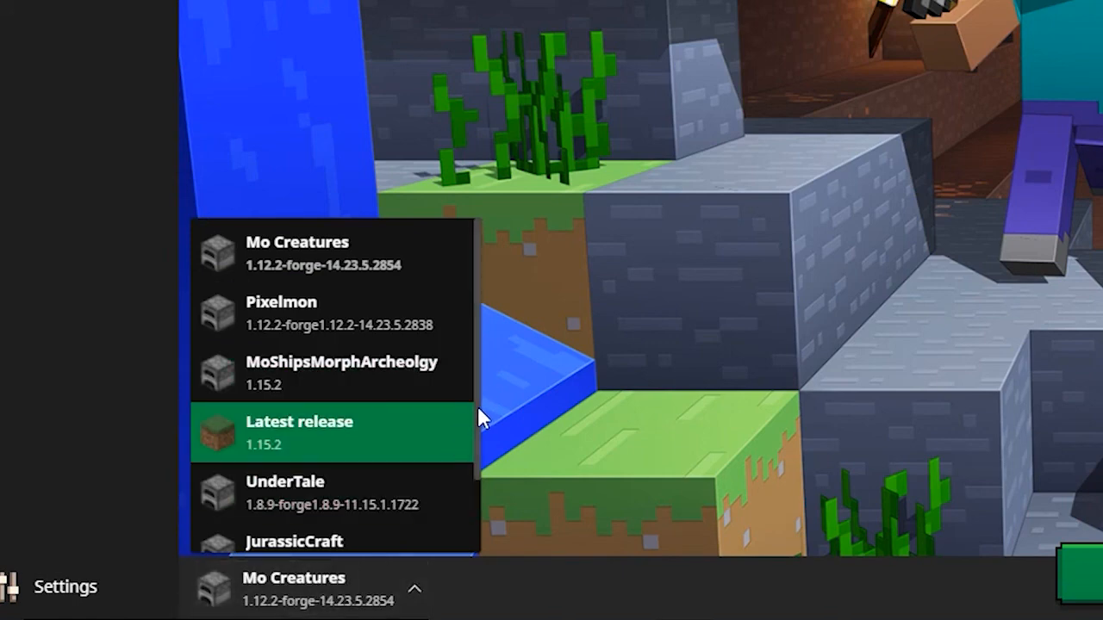
drag(477, 406, 485, 371)
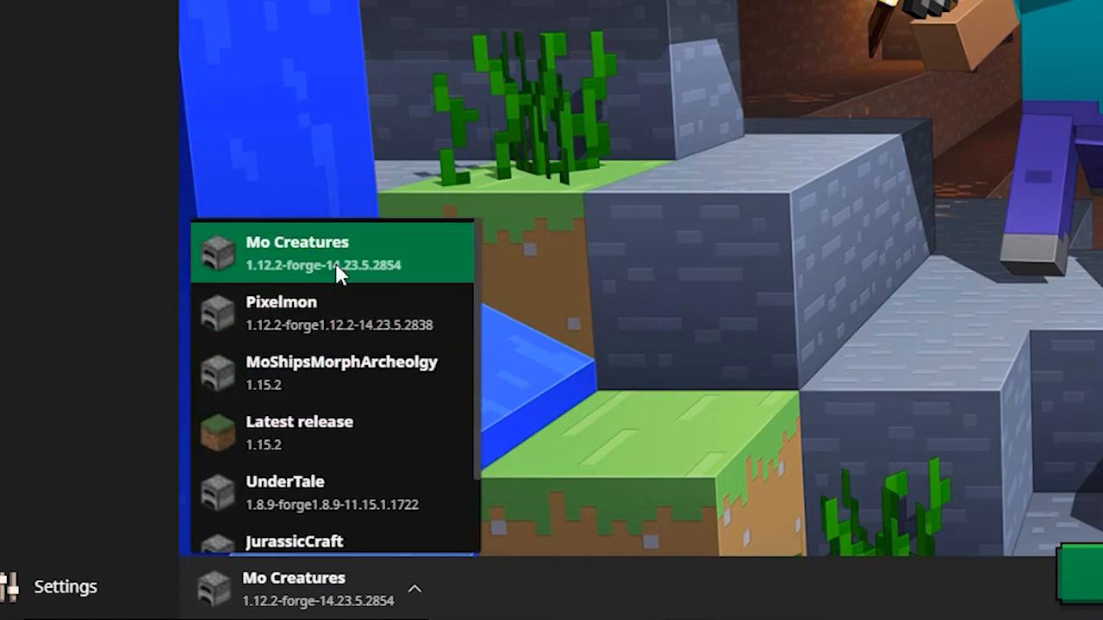